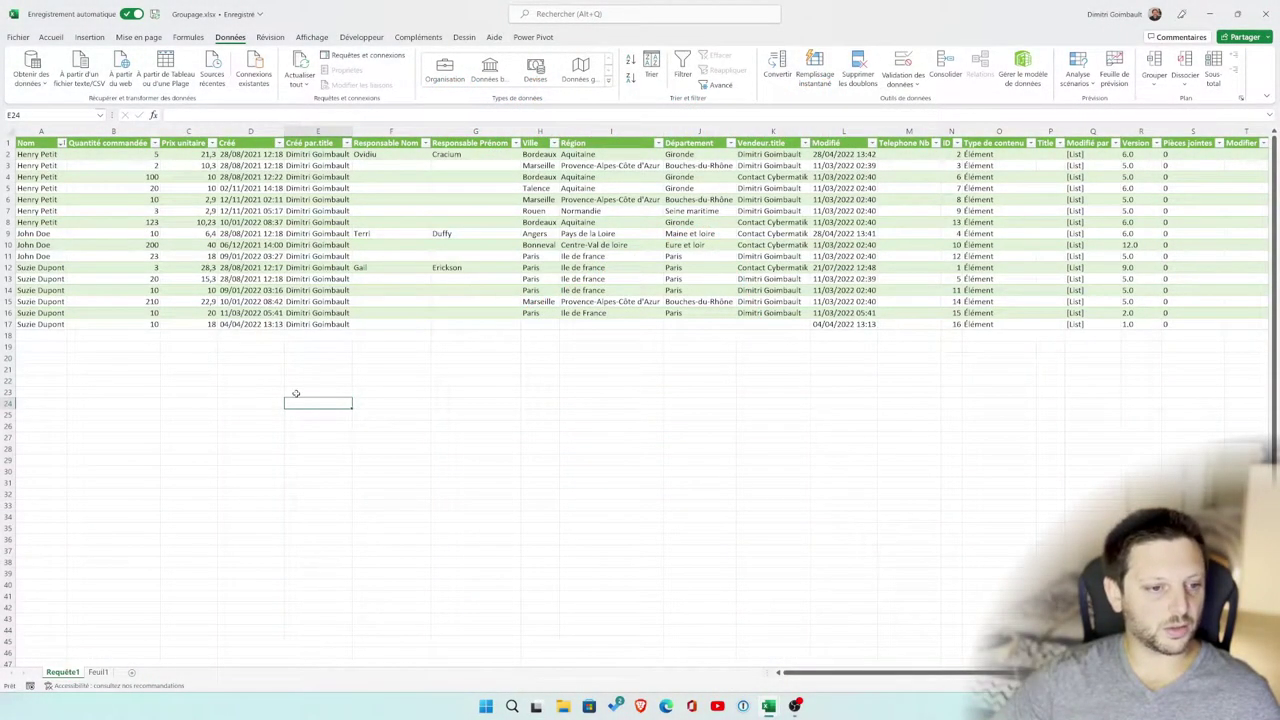
Browse the sales table, selecting the Pays de la Loire cell and scrolling across its columns
click(298, 247)
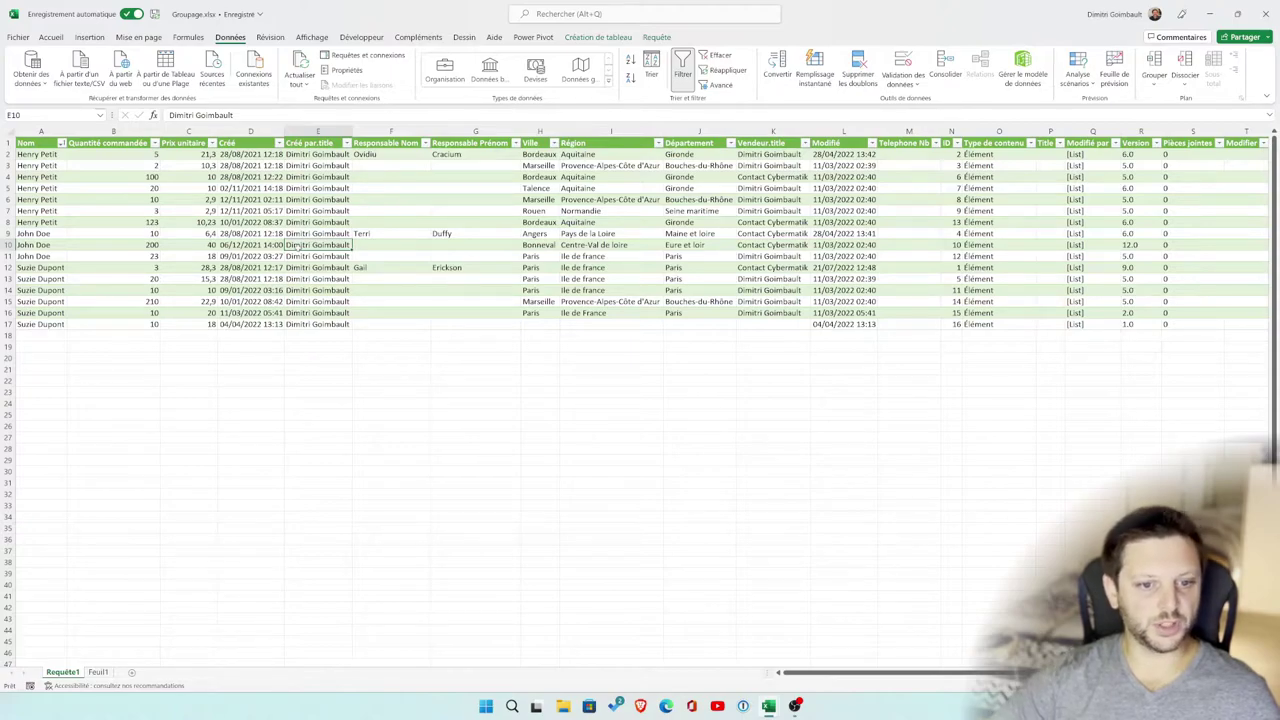
key(Left)
key(Left)
key(Left)
key(Left)
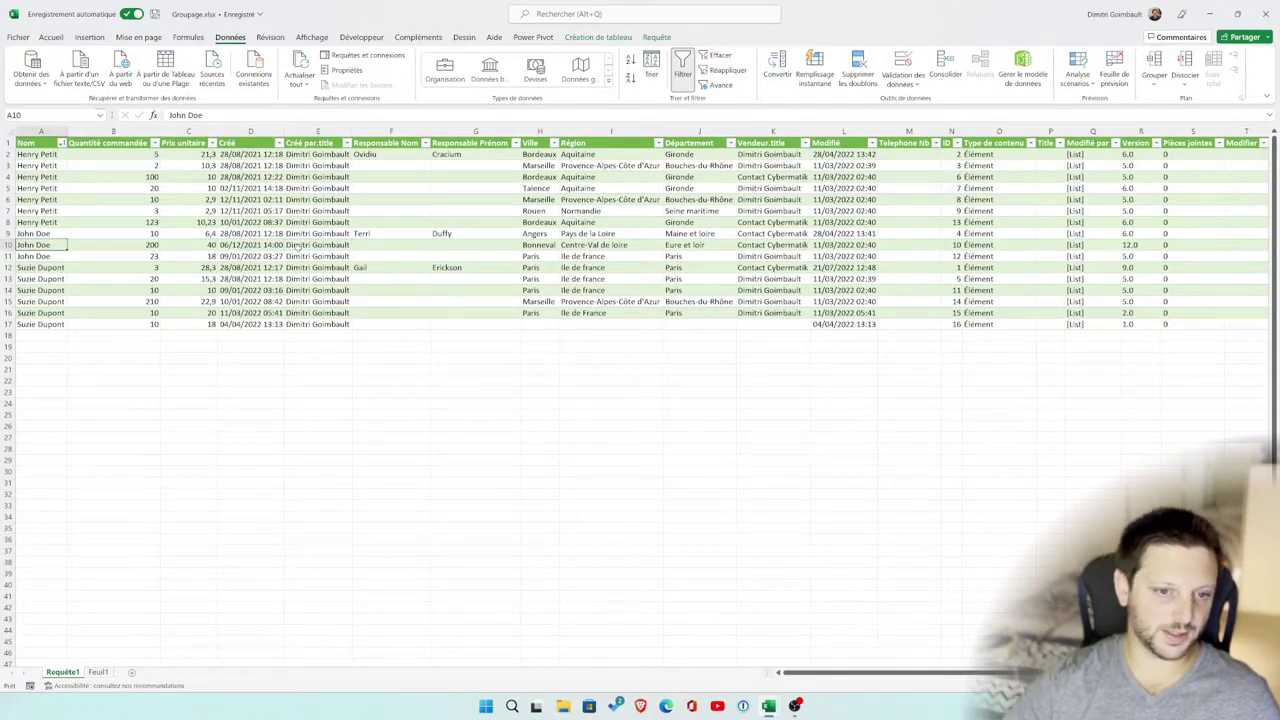
click(622, 235)
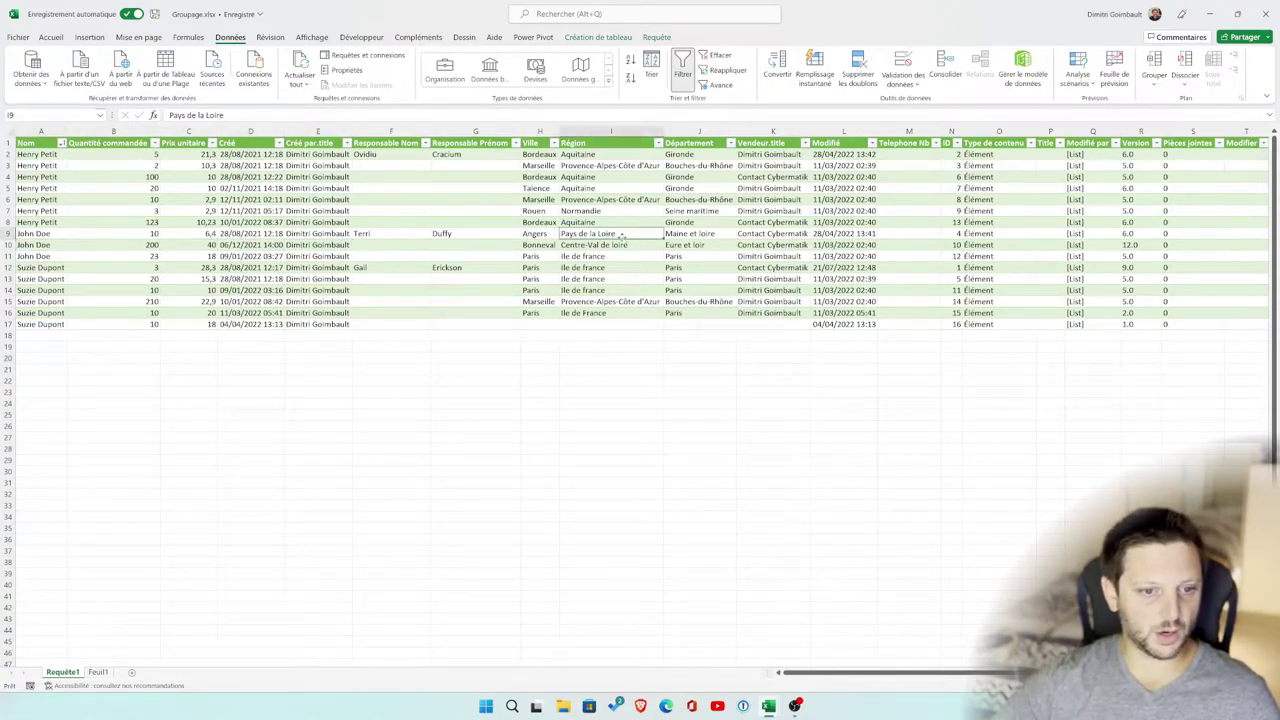
scroll(618, 235, right, 3)
scroll(618, 235, right, 3)
scroll(618, 235, right, 3)
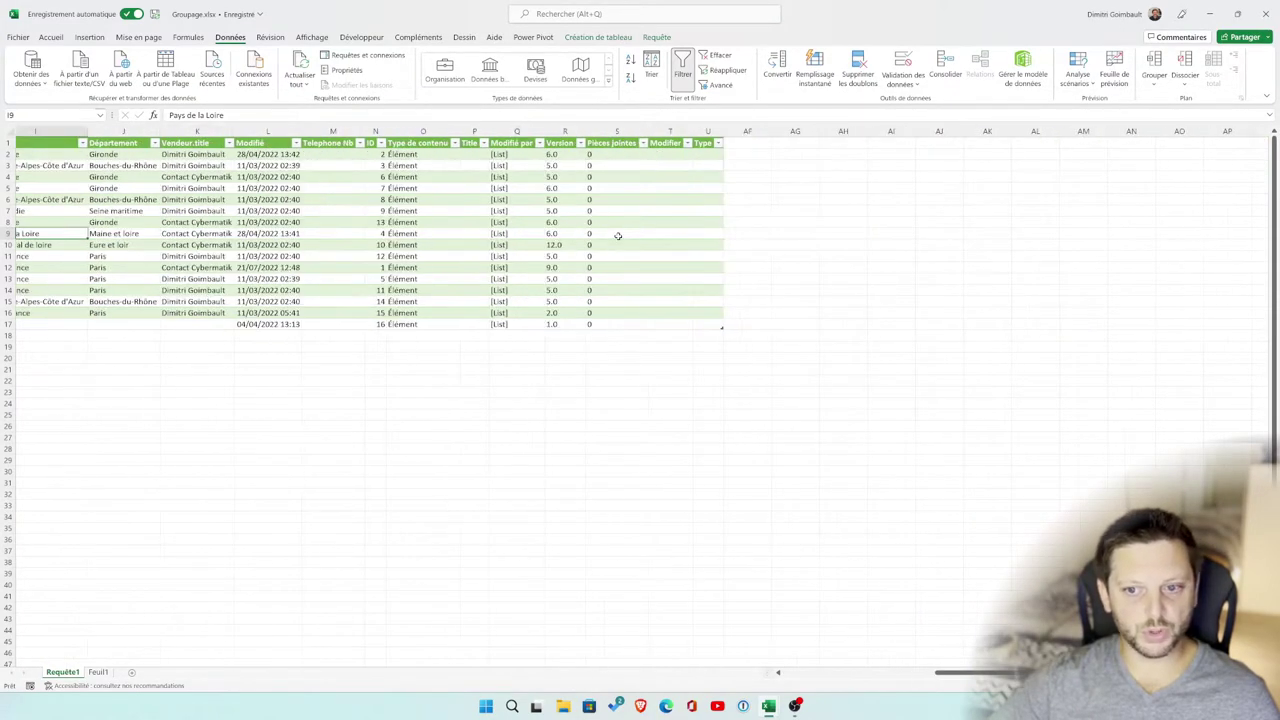
scroll(618, 235, left, 3)
scroll(618, 235, left, 3)
scroll(618, 235, left, 3)
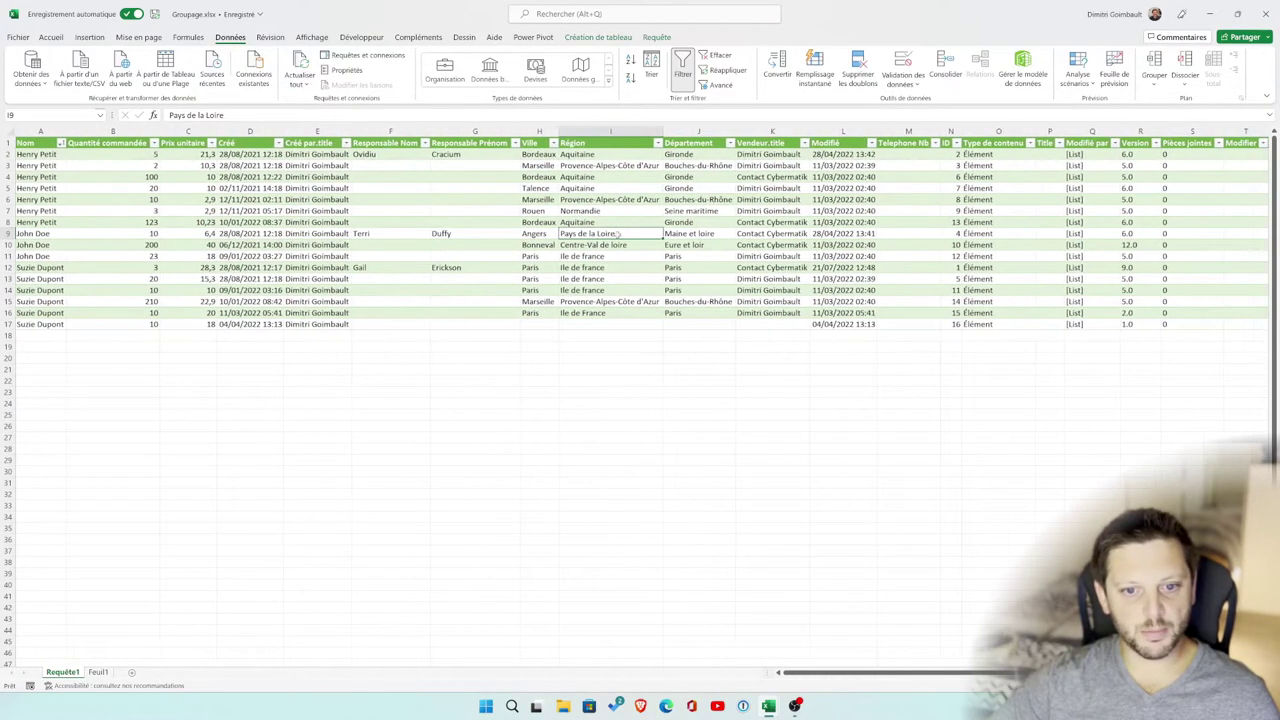
scroll(616, 234, right, 3)
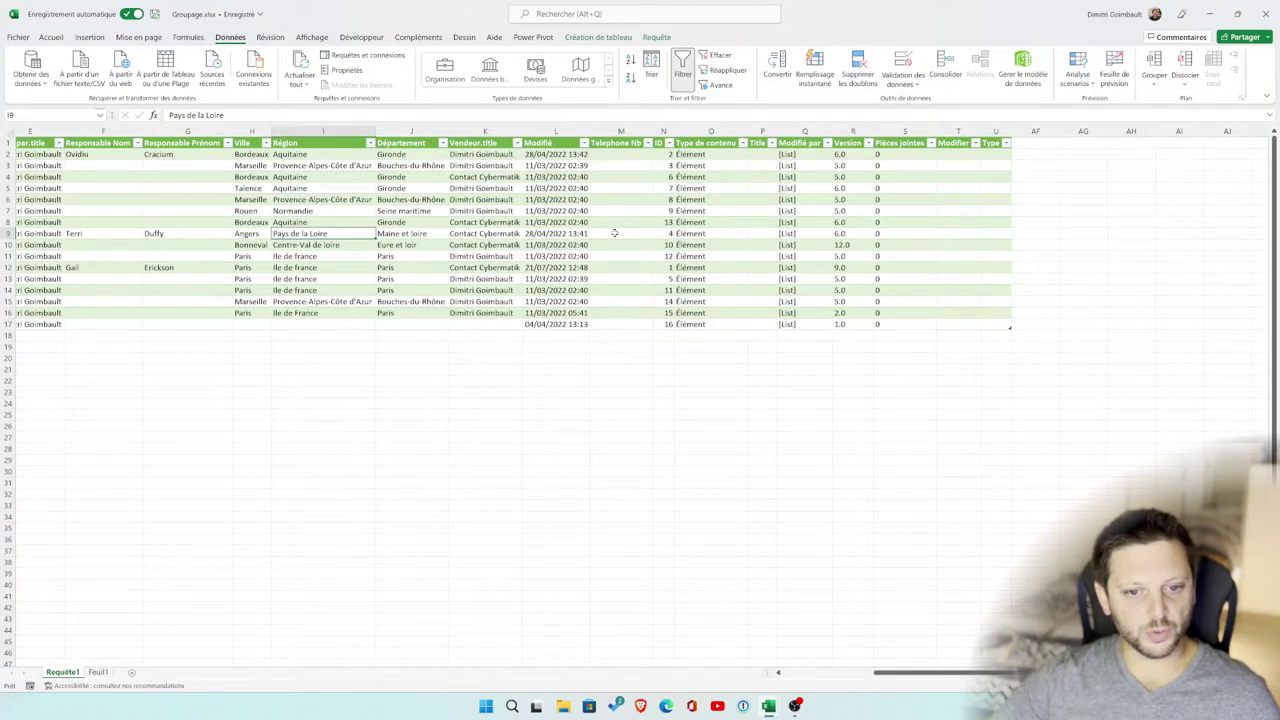
scroll(614, 233, left, 3)
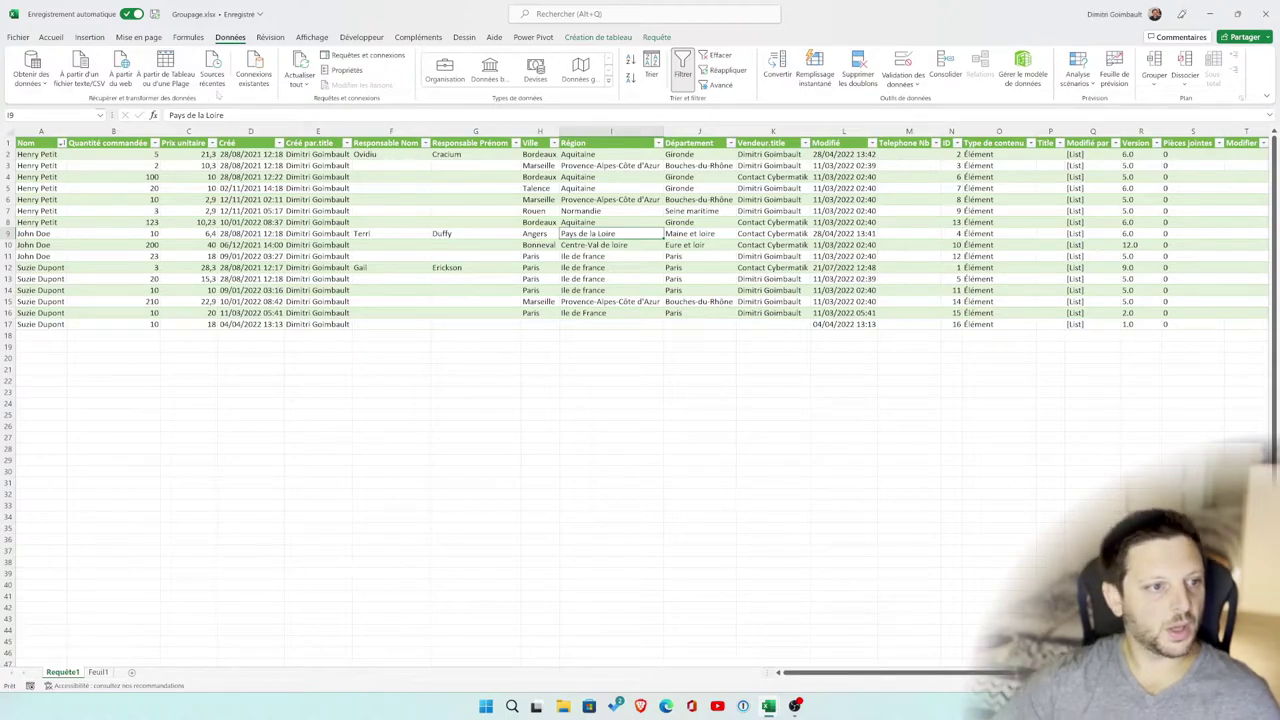
Look through the Home and Data ribbons, dismissing the ungroup options unchanged
click(51, 37)
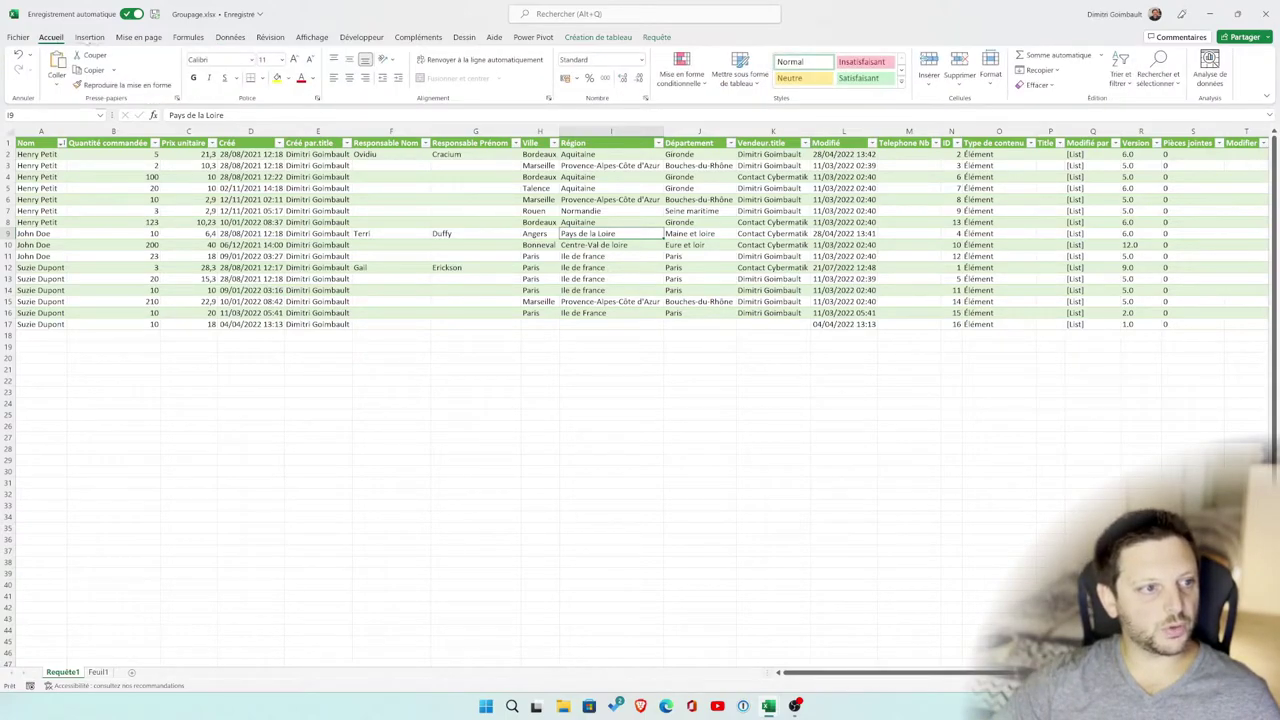
click(232, 37)
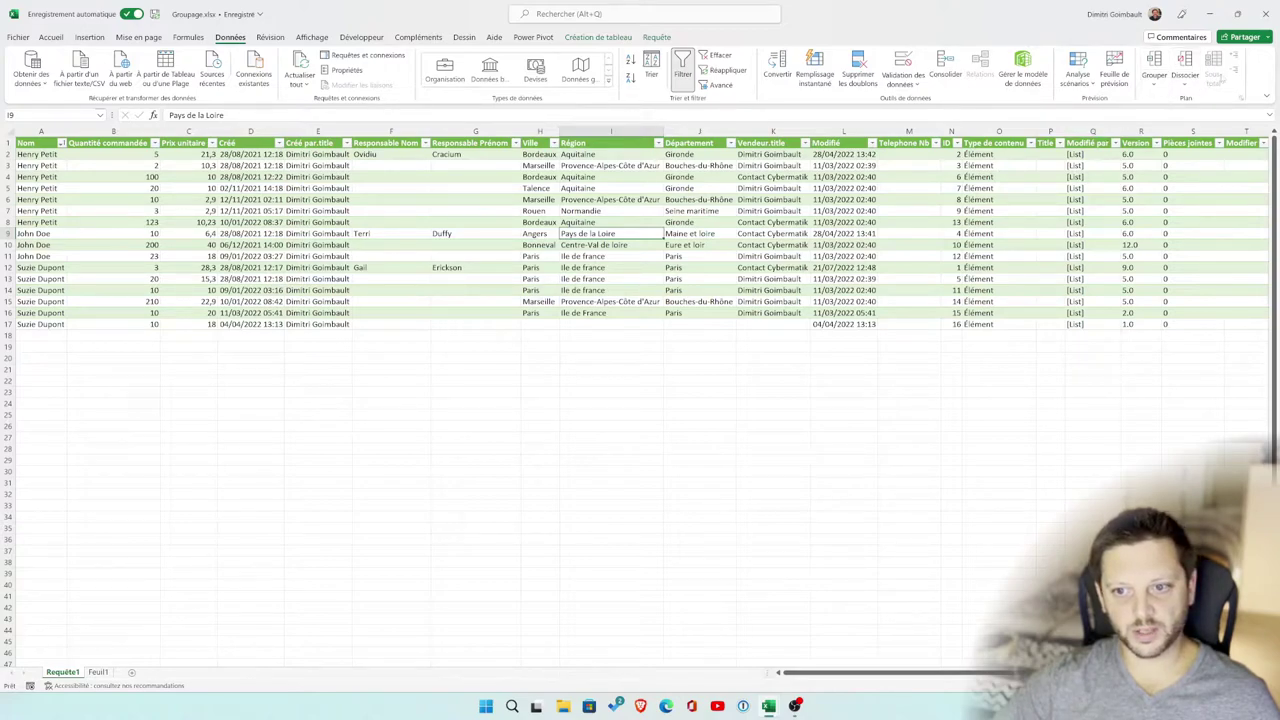
click(1184, 86)
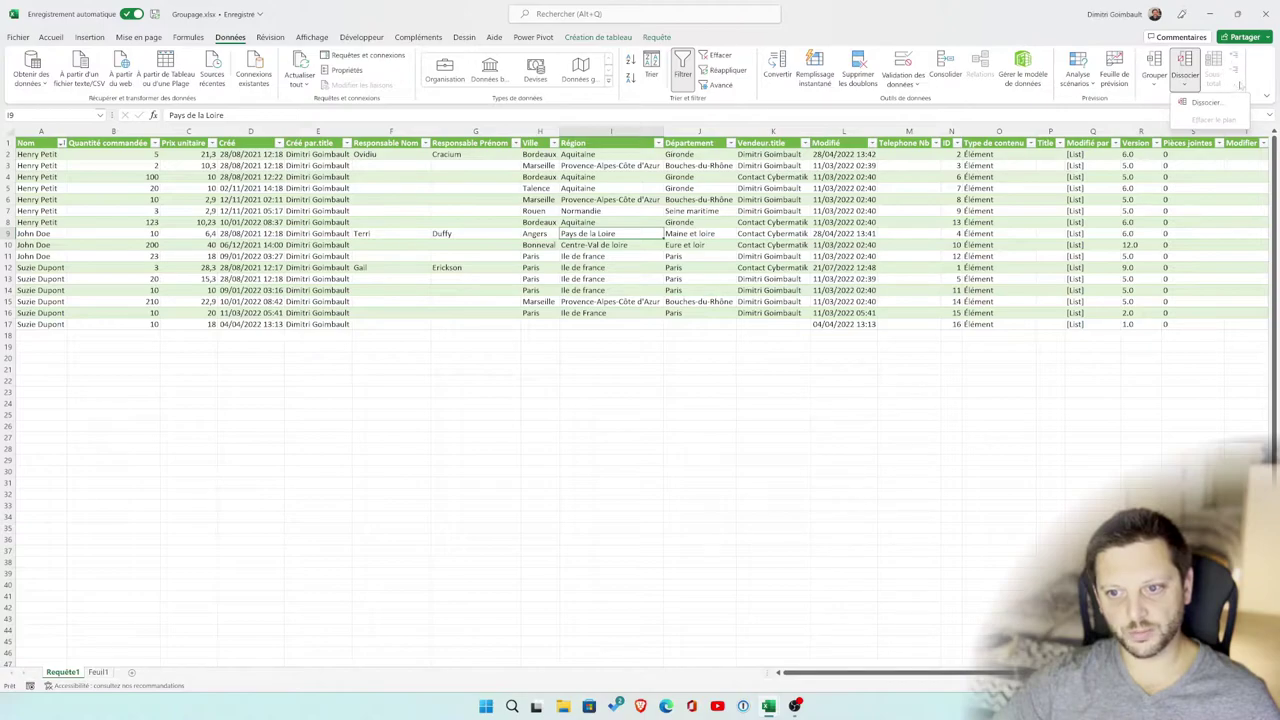
click(1240, 85)
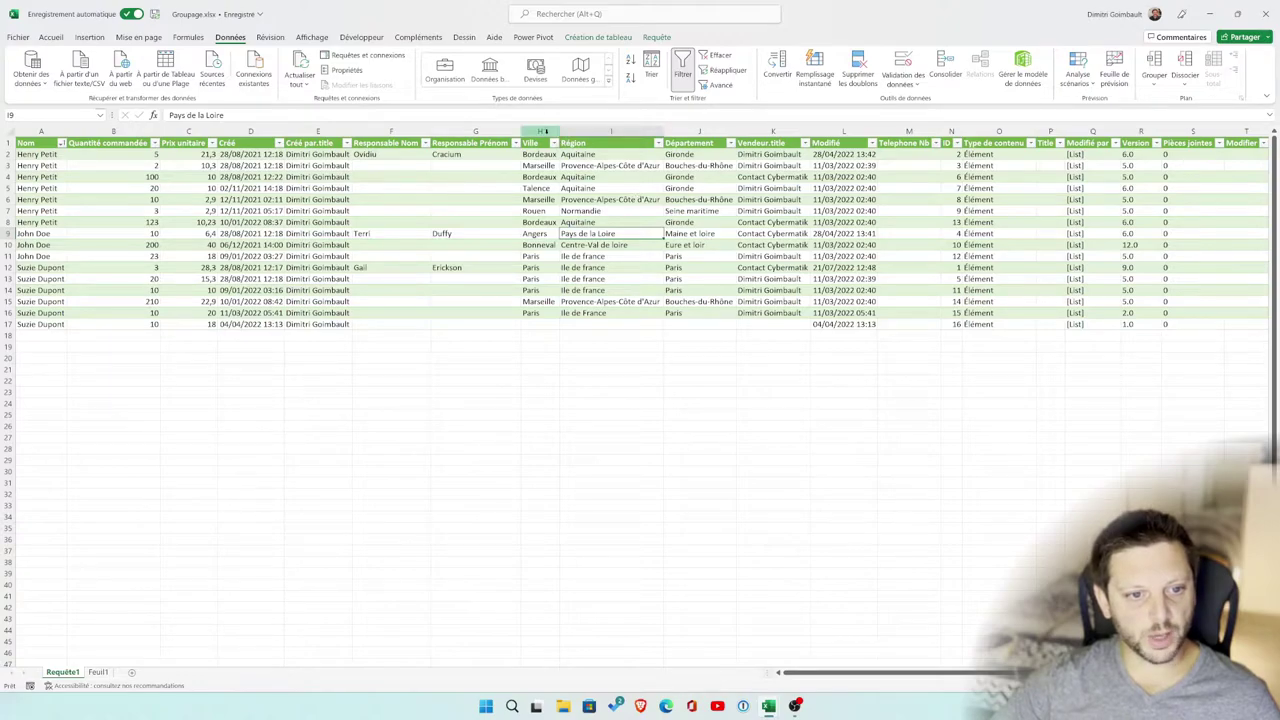
Group columns H–J (Ville, Région, Département) and collapse the group with Ctrl+0
click(537, 130)
drag(537, 130, 604, 131)
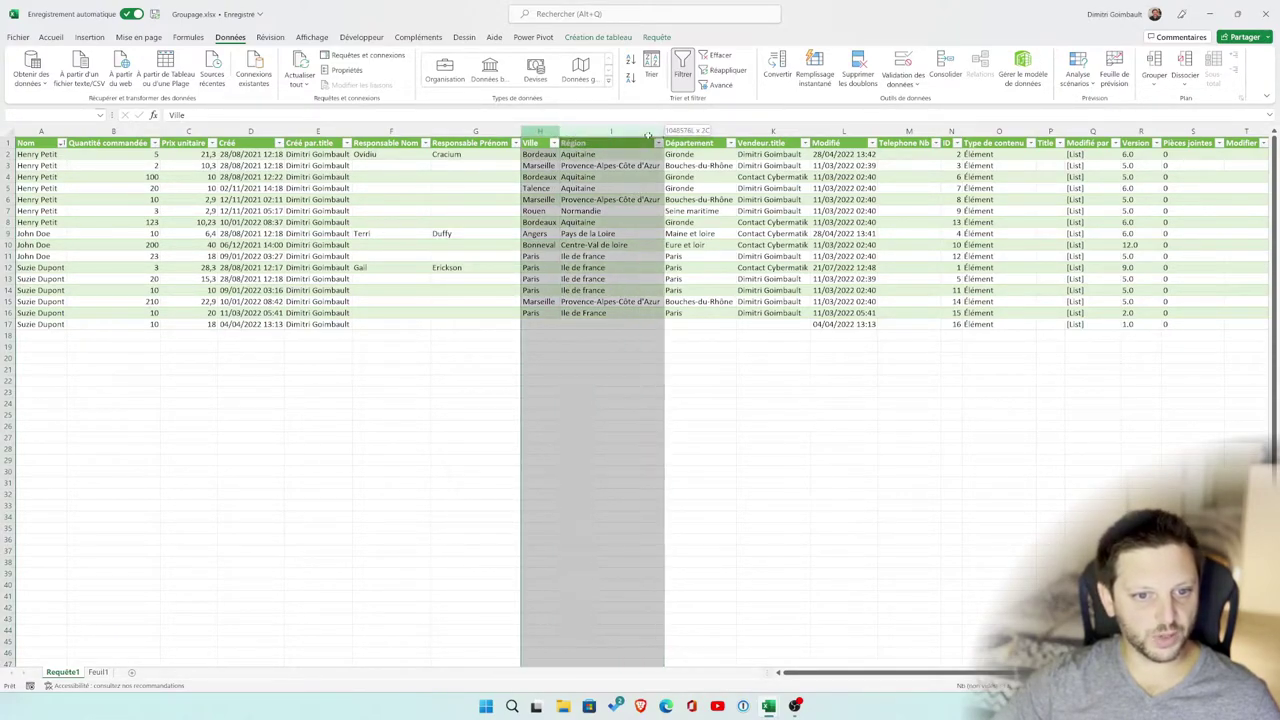
drag(604, 131, 687, 130)
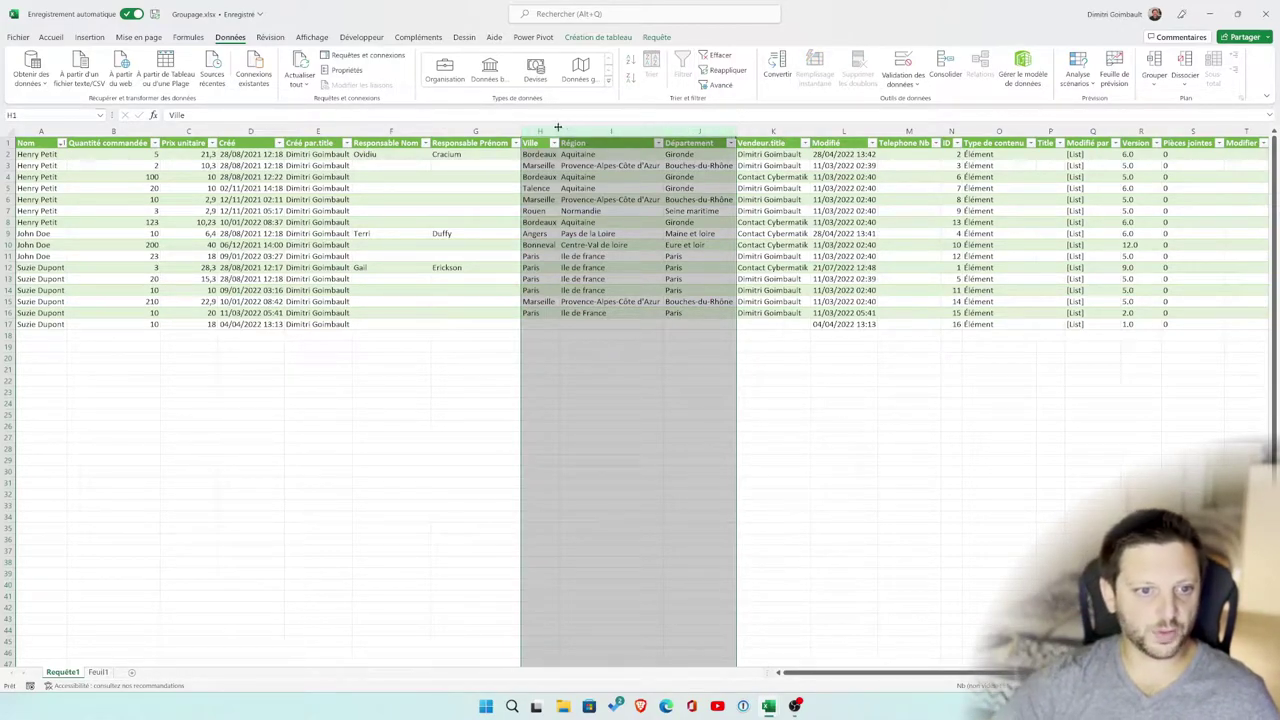
mouse_move(687, 130)
mouse_down()
mouse_move(646, 130)
mouse_move(700, 130)
mouse_up()
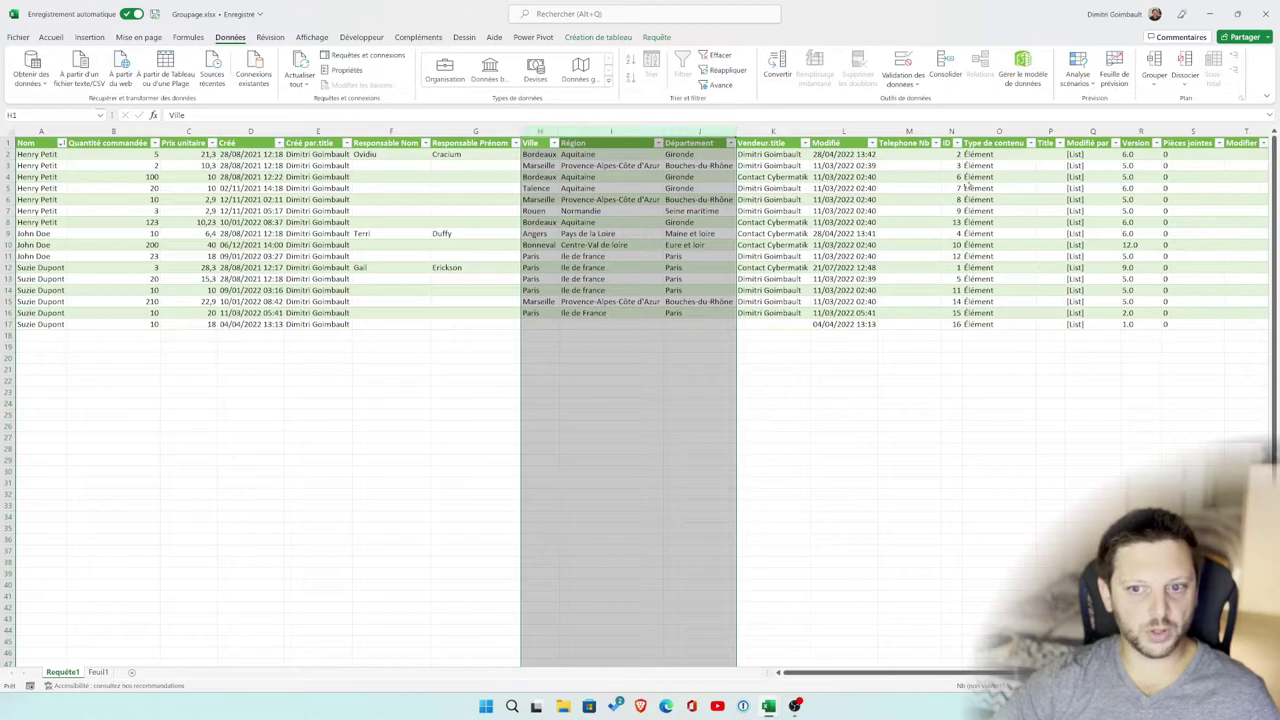
click(1154, 66)
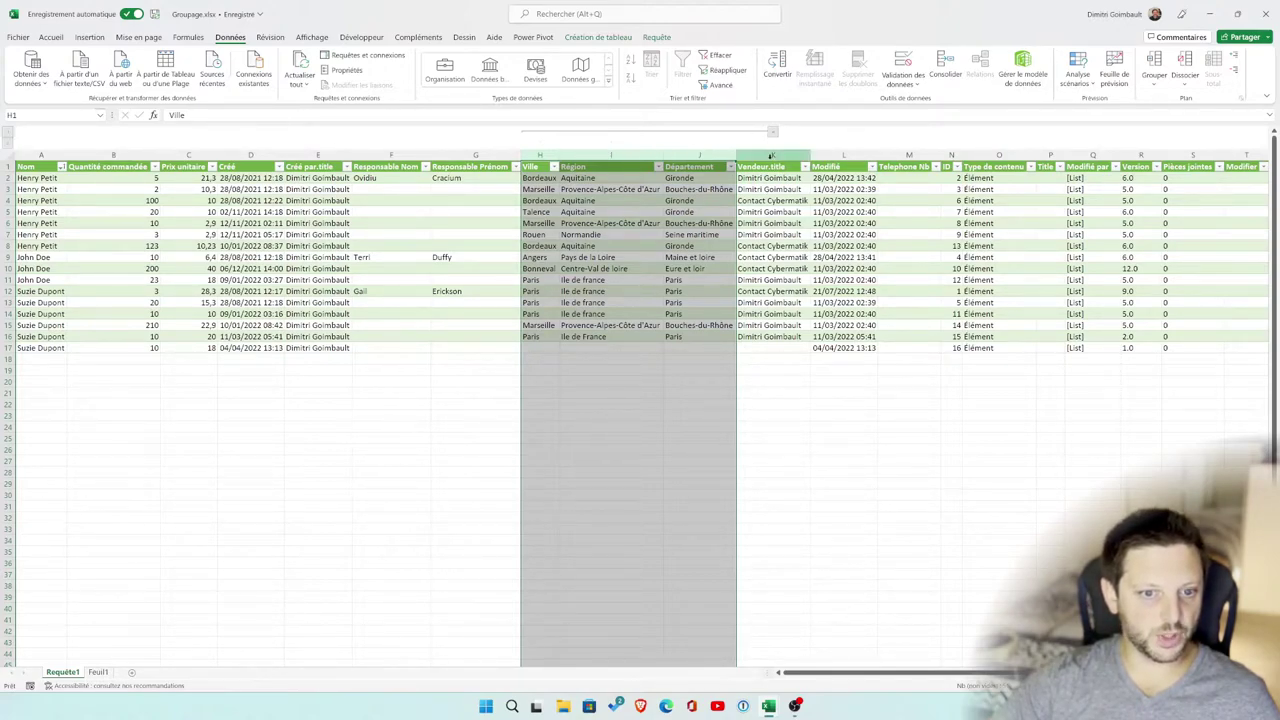
key(ctrl+0)
click(630, 415)
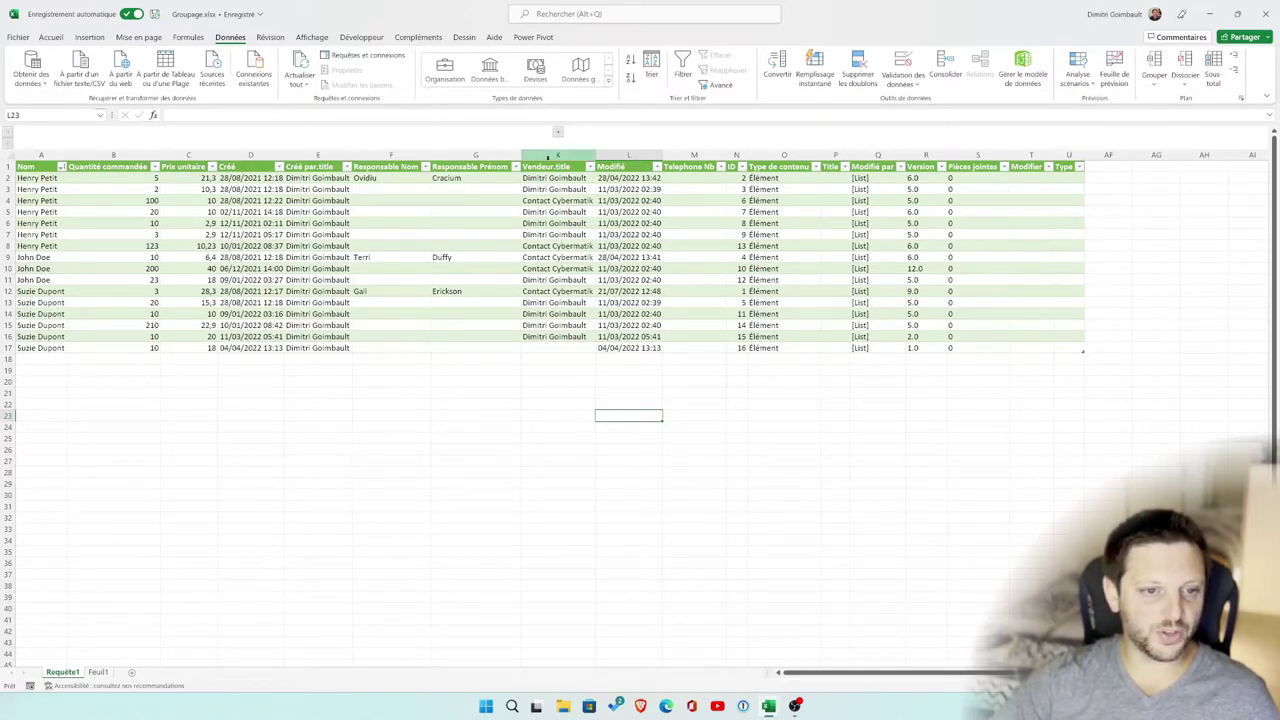
Hide columns P–R (Title, Modifié par, Version) with the Masquer command
click(929, 154)
drag(929, 154, 837, 154)
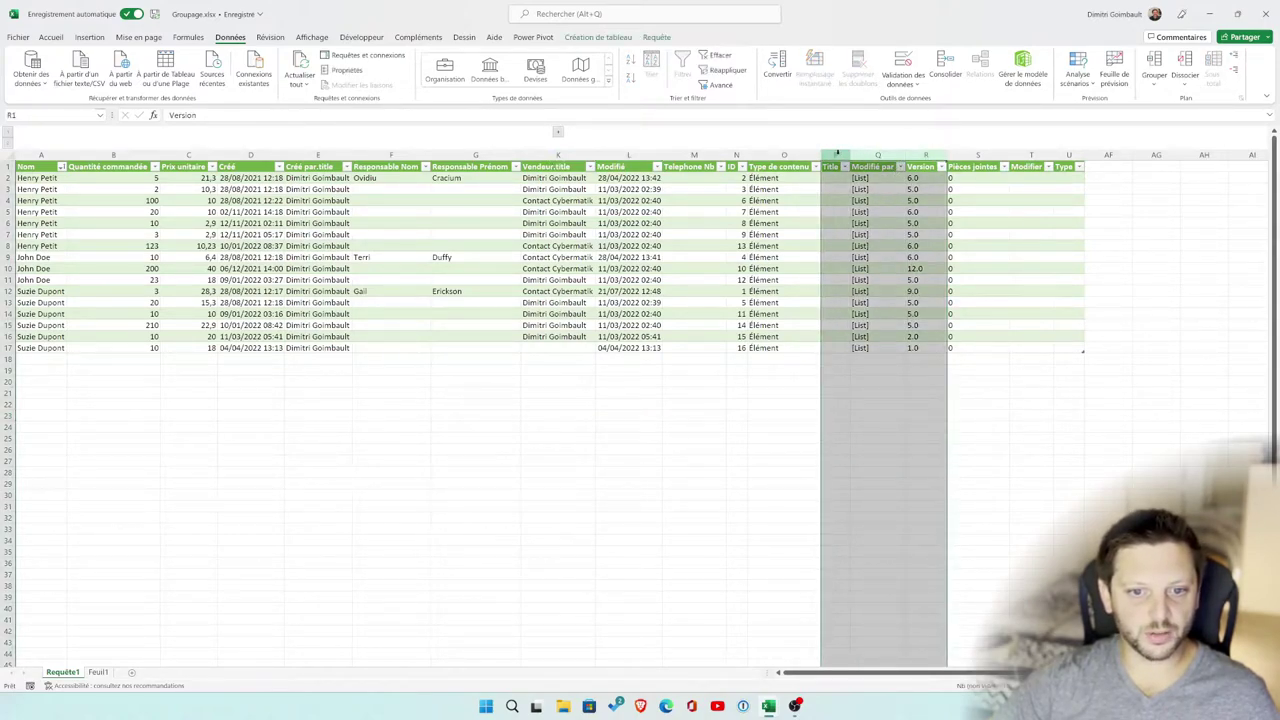
right_click(837, 154)
click(905, 371)
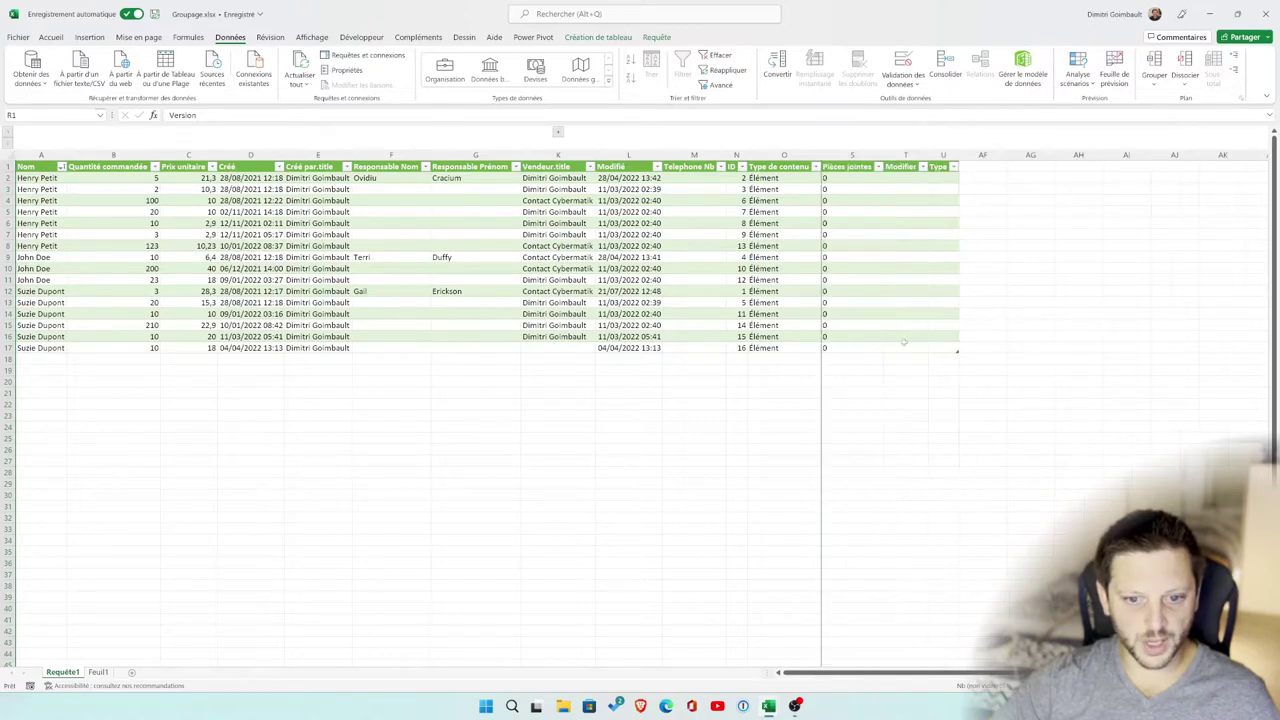
click(858, 268)
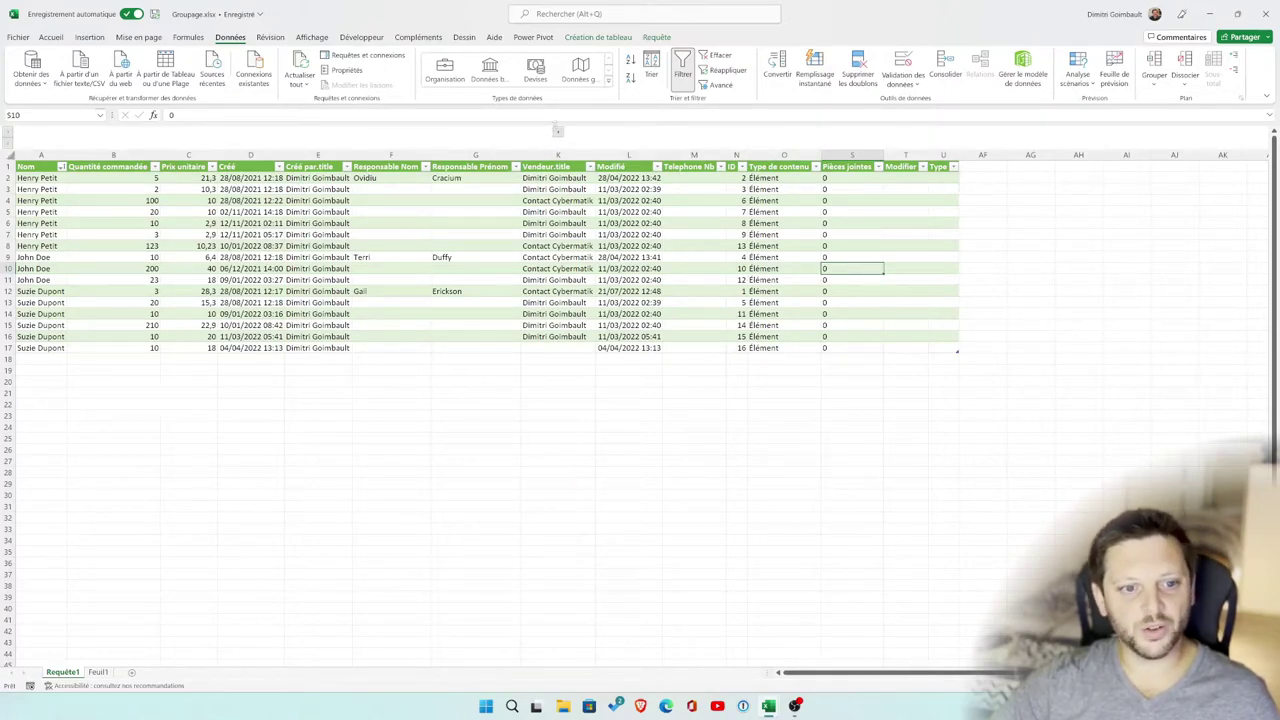
Expand the Ville–Département column group, toggling it closed and open once more
click(557, 131)
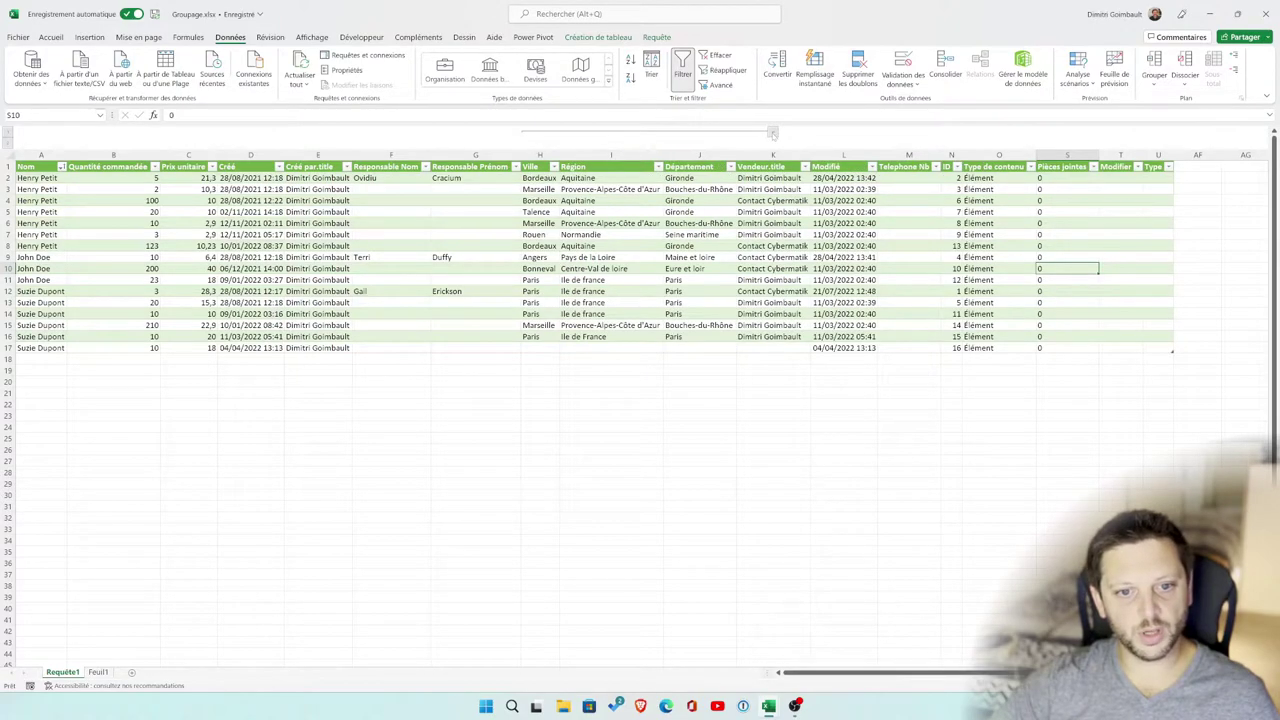
click(773, 133)
click(558, 132)
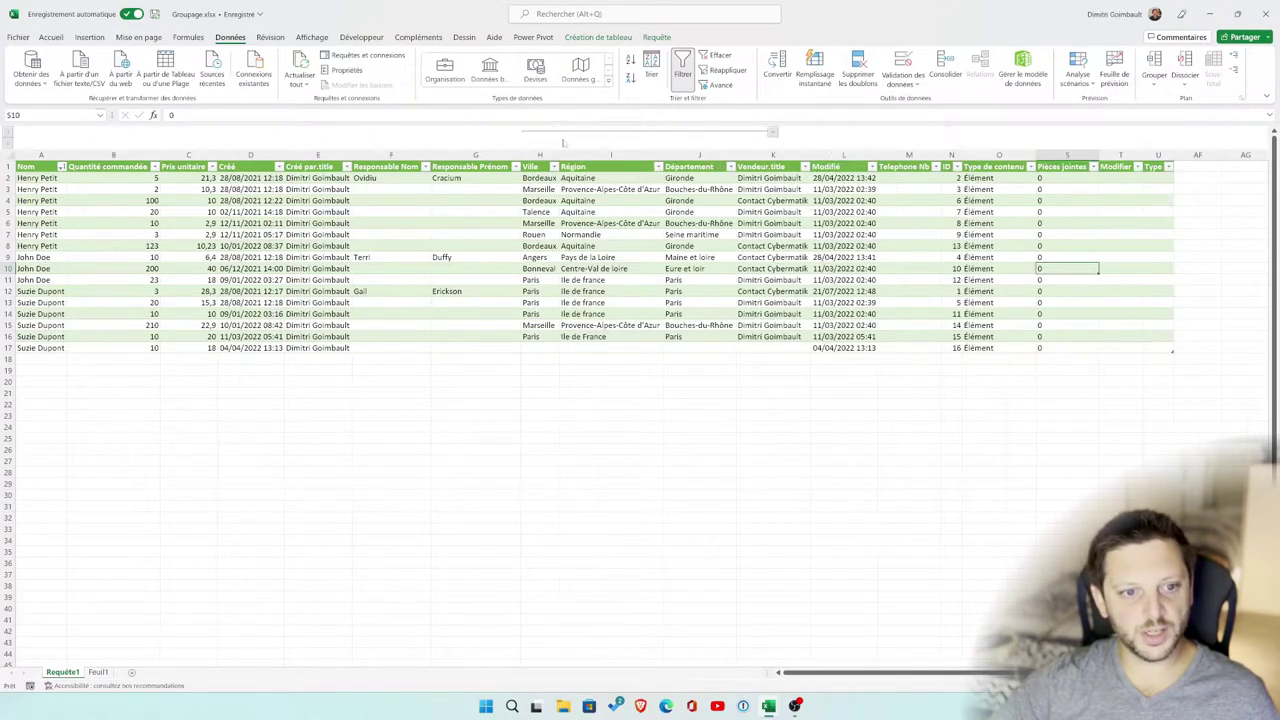
Unhide Title, Modifié par and Version by applying Afficher to the surrounding columns
drag(1055, 158, 1003, 158)
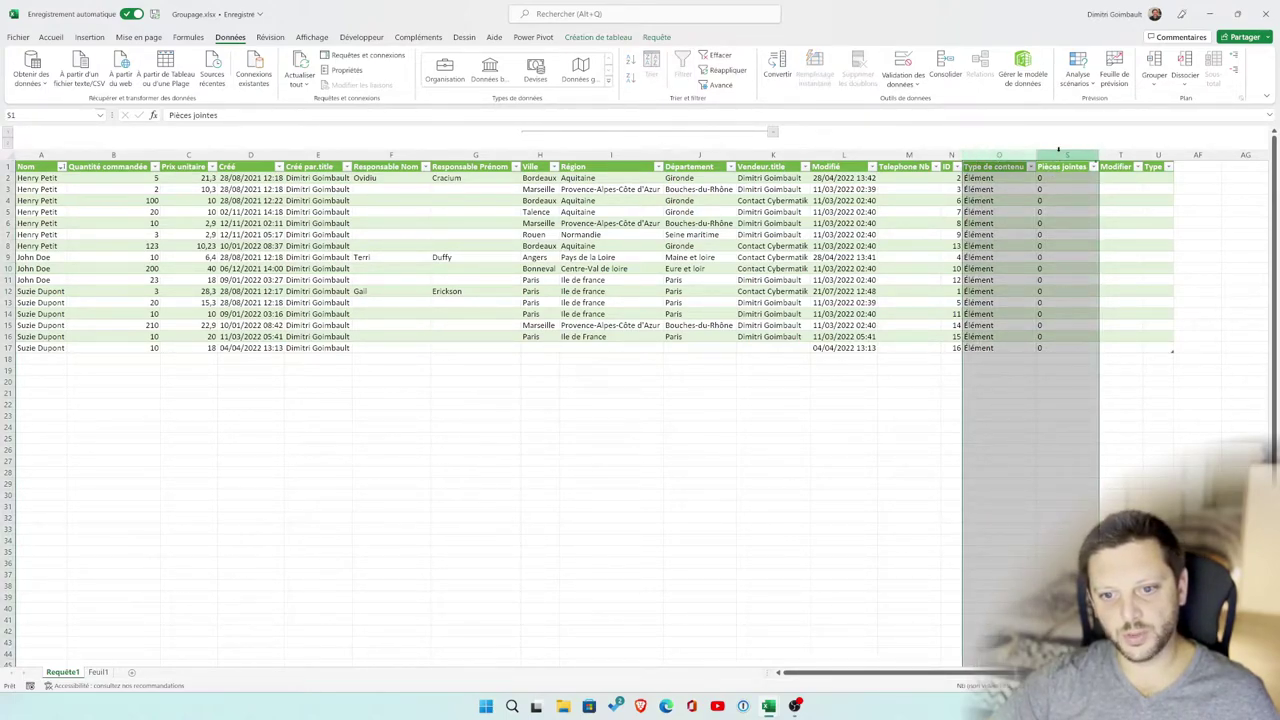
right_click(1032, 158)
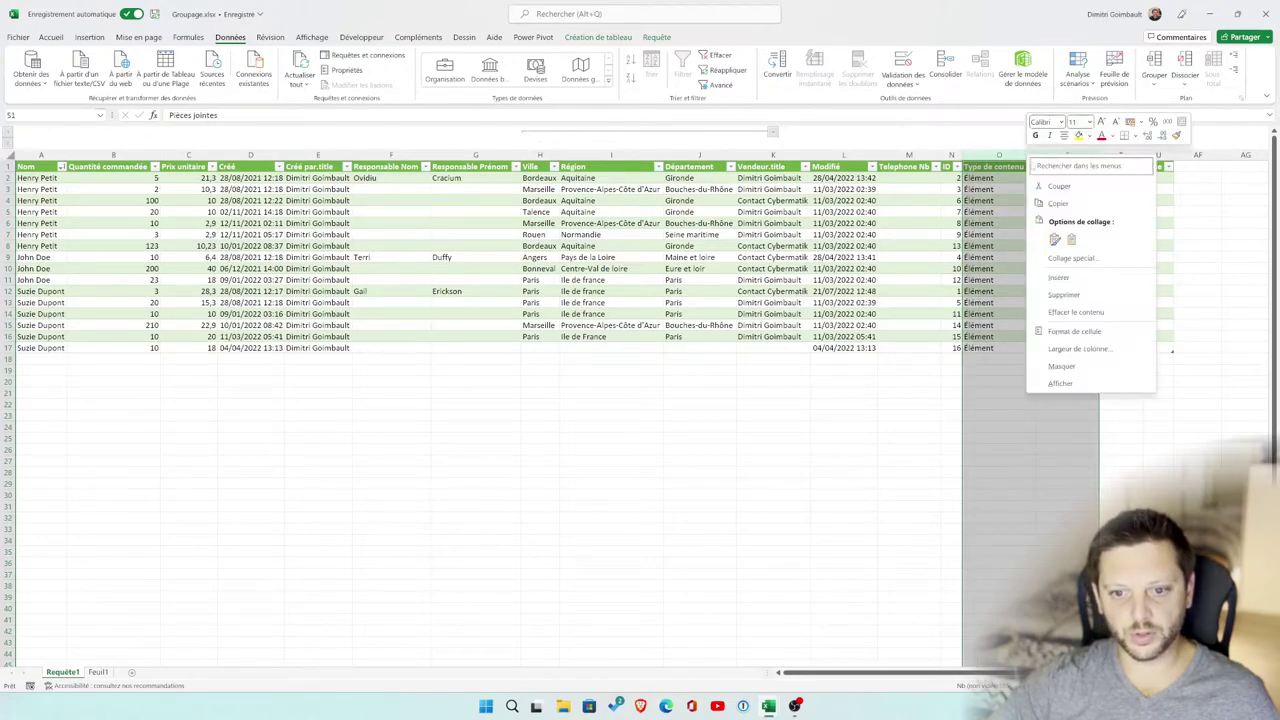
click(1085, 383)
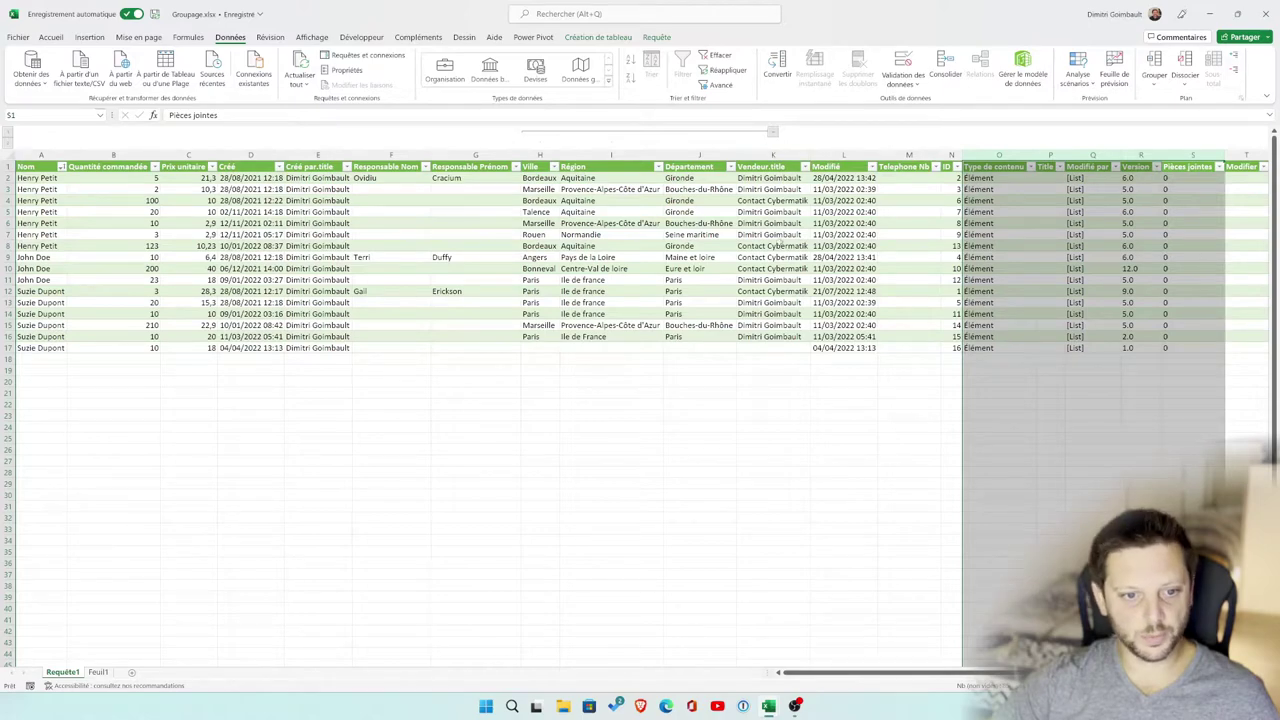
click(772, 246)
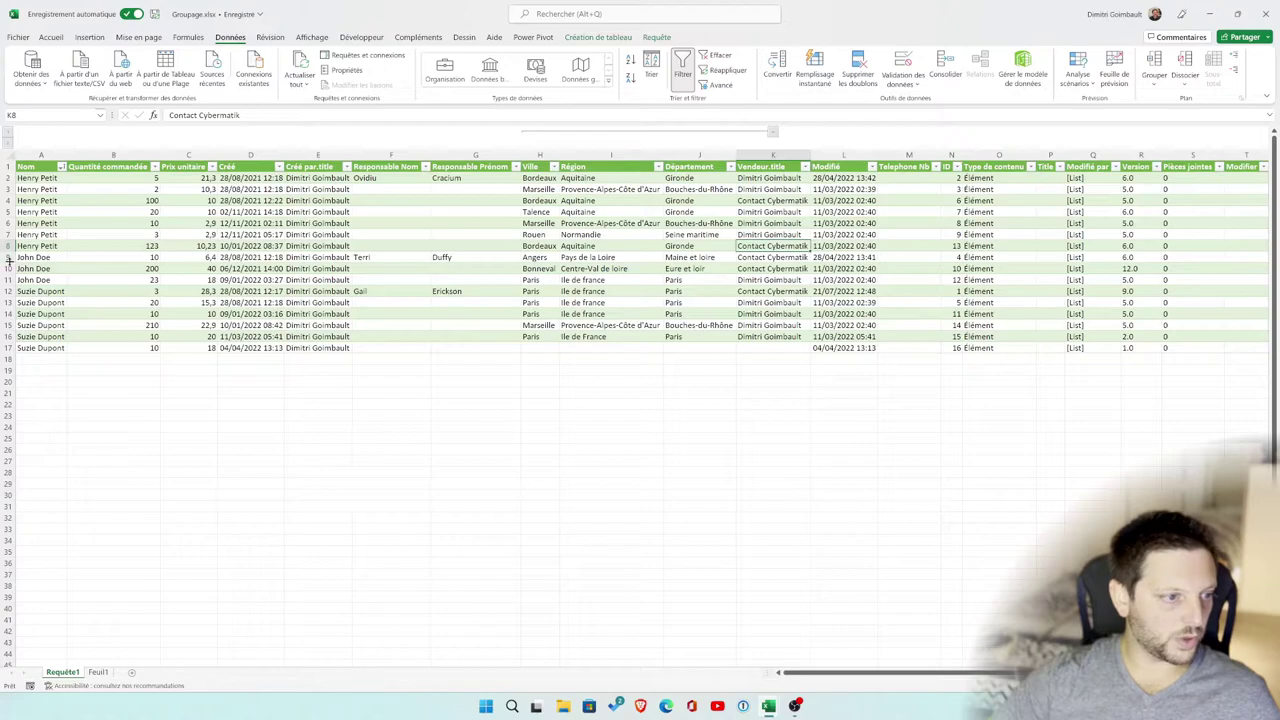
Group rows 9–11, the John Doe orders, and test collapsing and expanding the group
drag(6, 257, 6, 279)
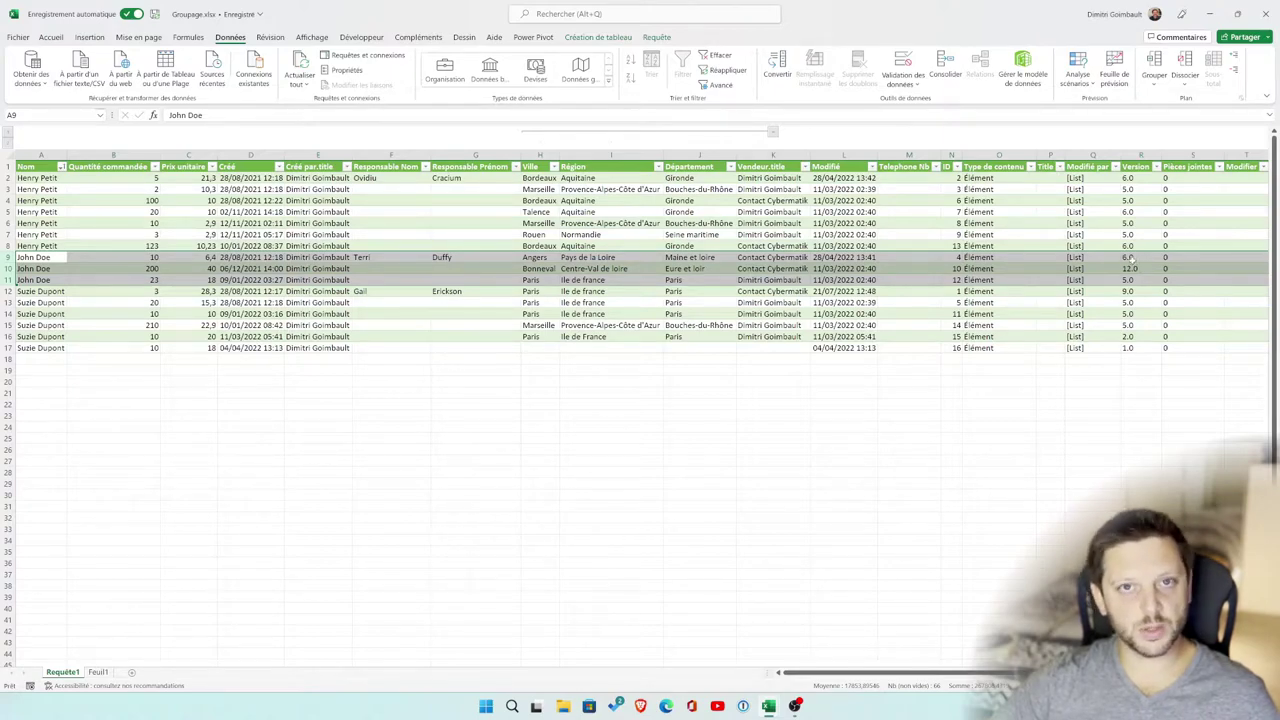
click(1154, 62)
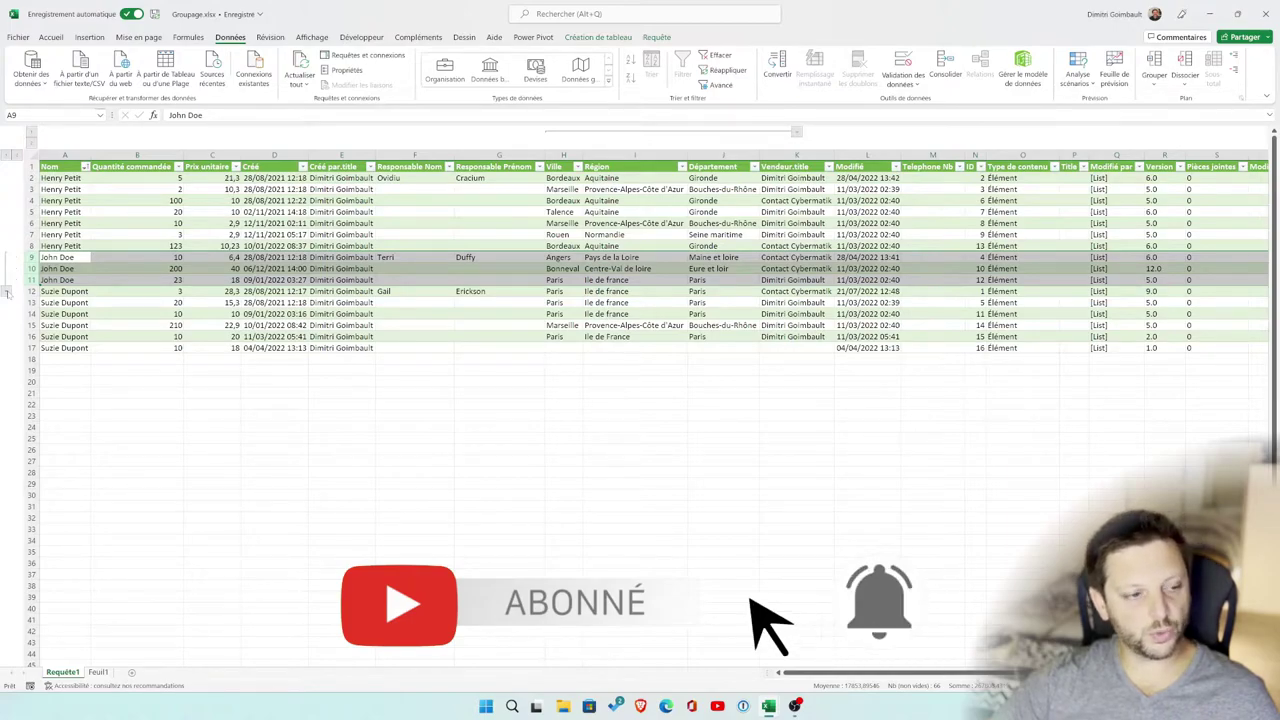
click(6, 292)
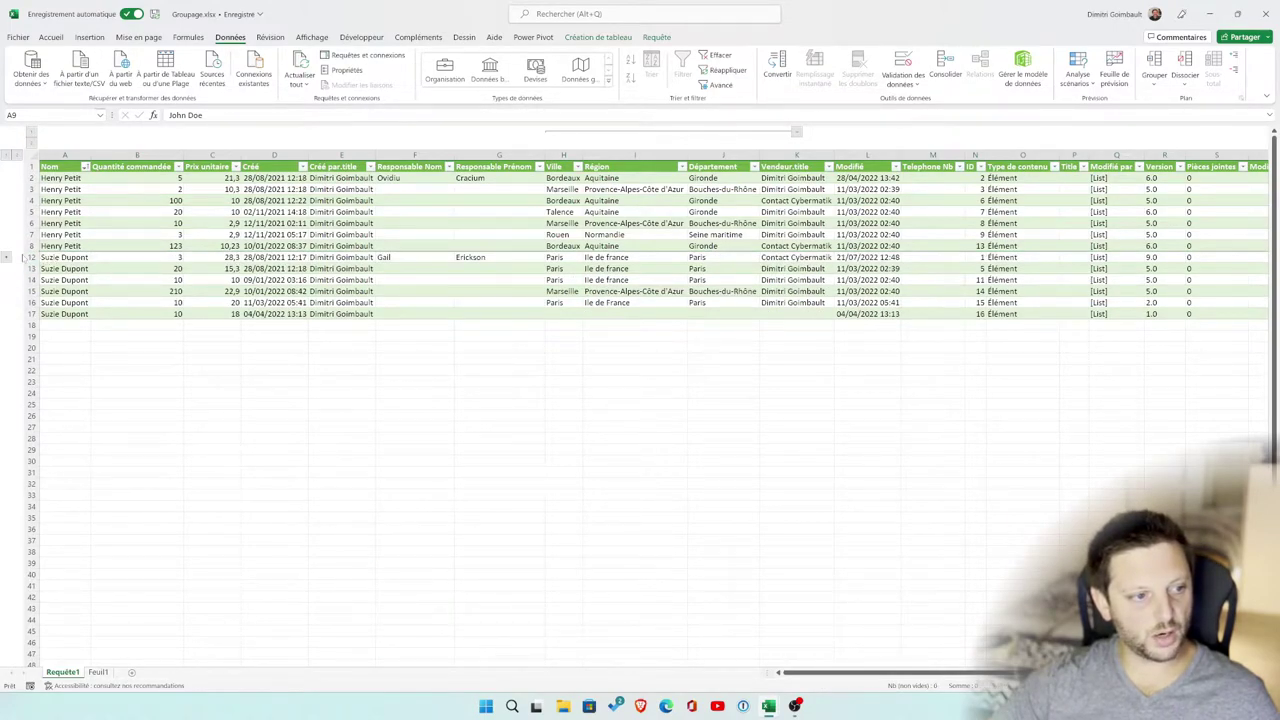
click(8, 260)
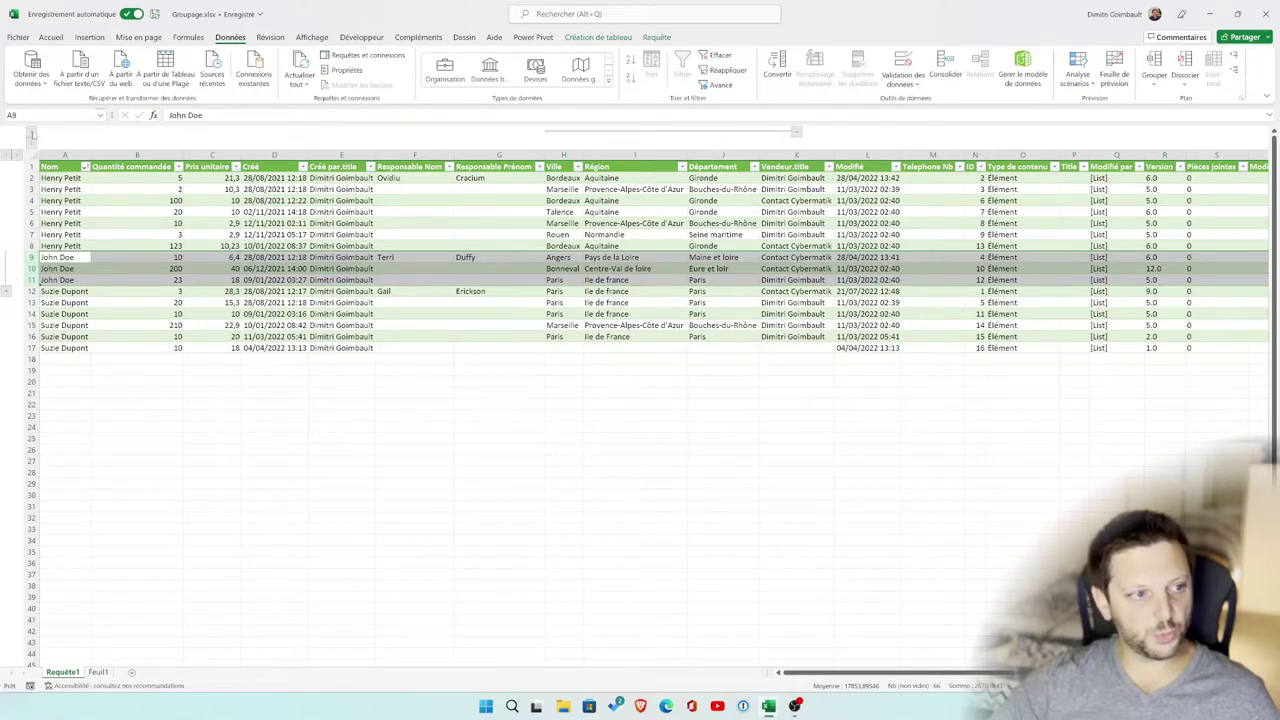
Try the column +/- and outline level buttons, then re-expand and reselect rows 9–11
click(31, 142)
click(31, 147)
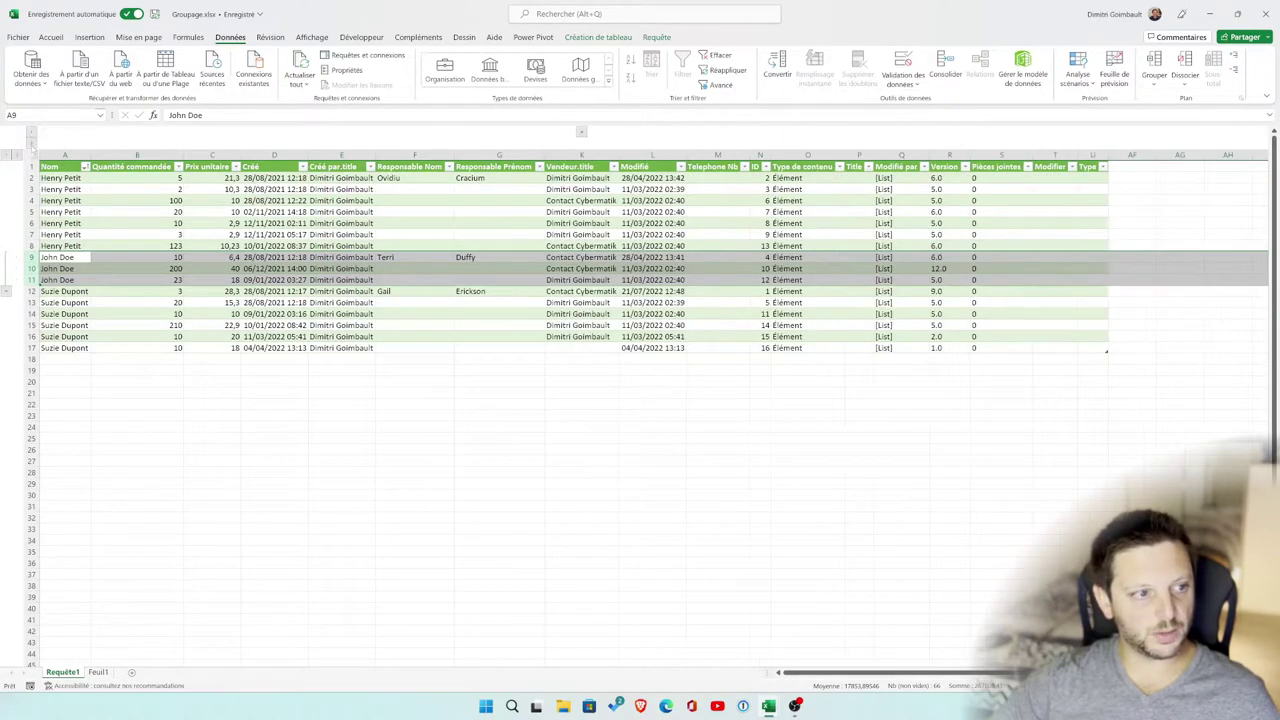
click(31, 132)
click(31, 143)
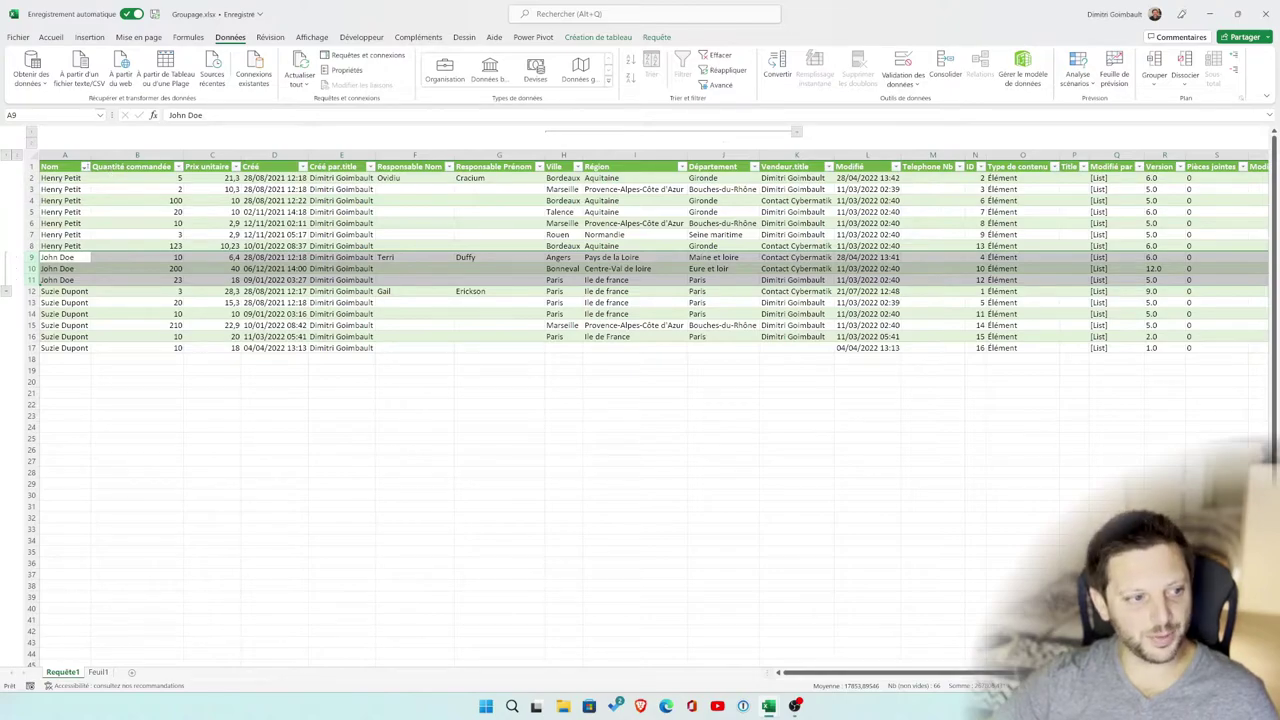
click(16, 156)
click(395, 382)
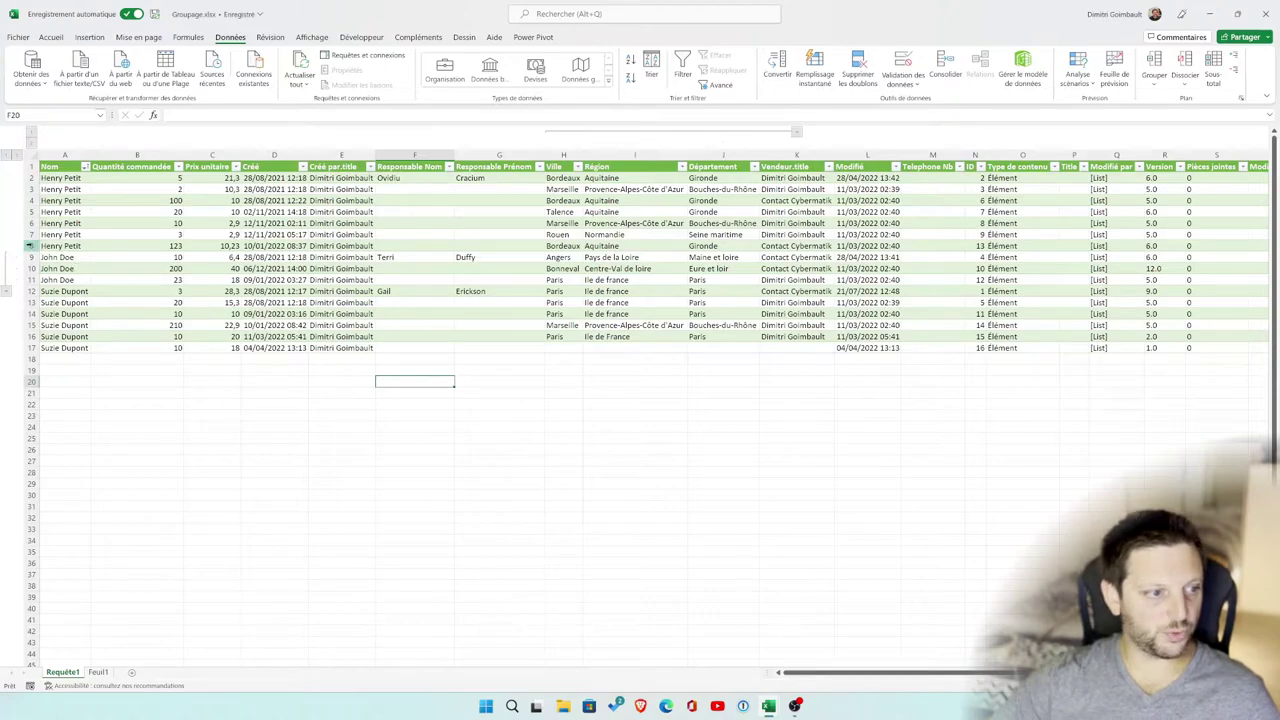
drag(42, 246, 20, 303)
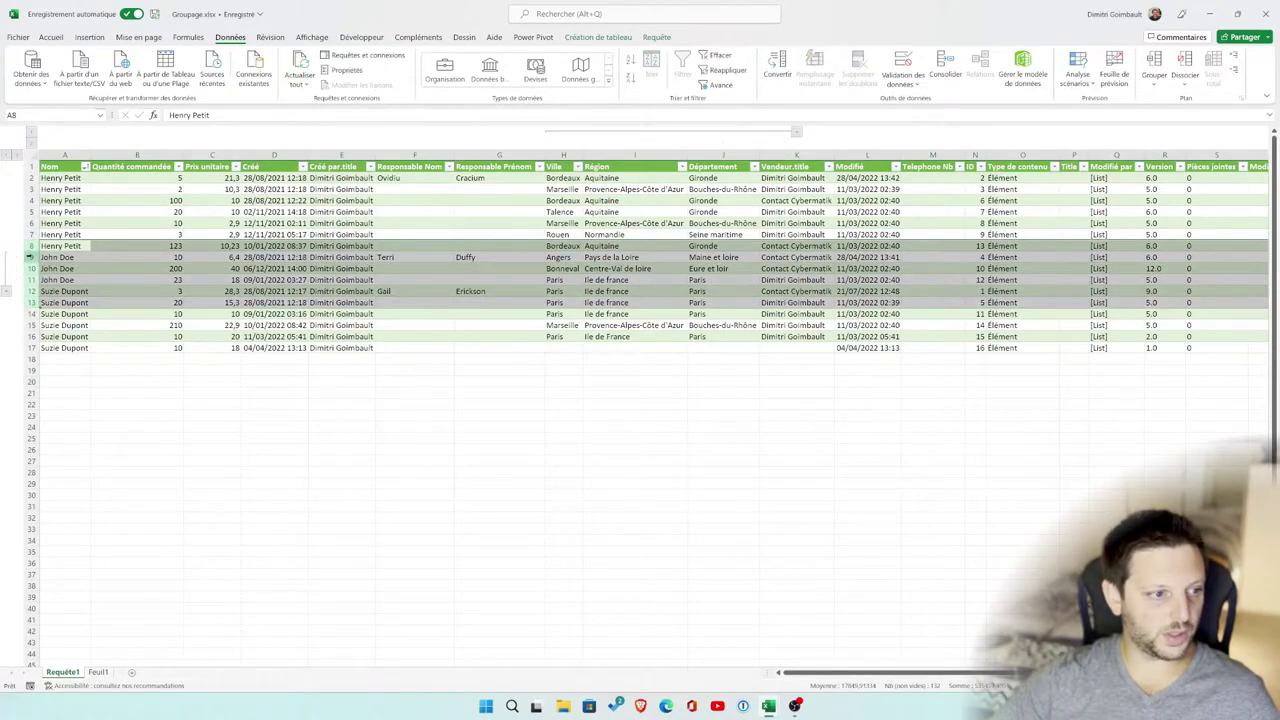
drag(30, 257, 28, 280)
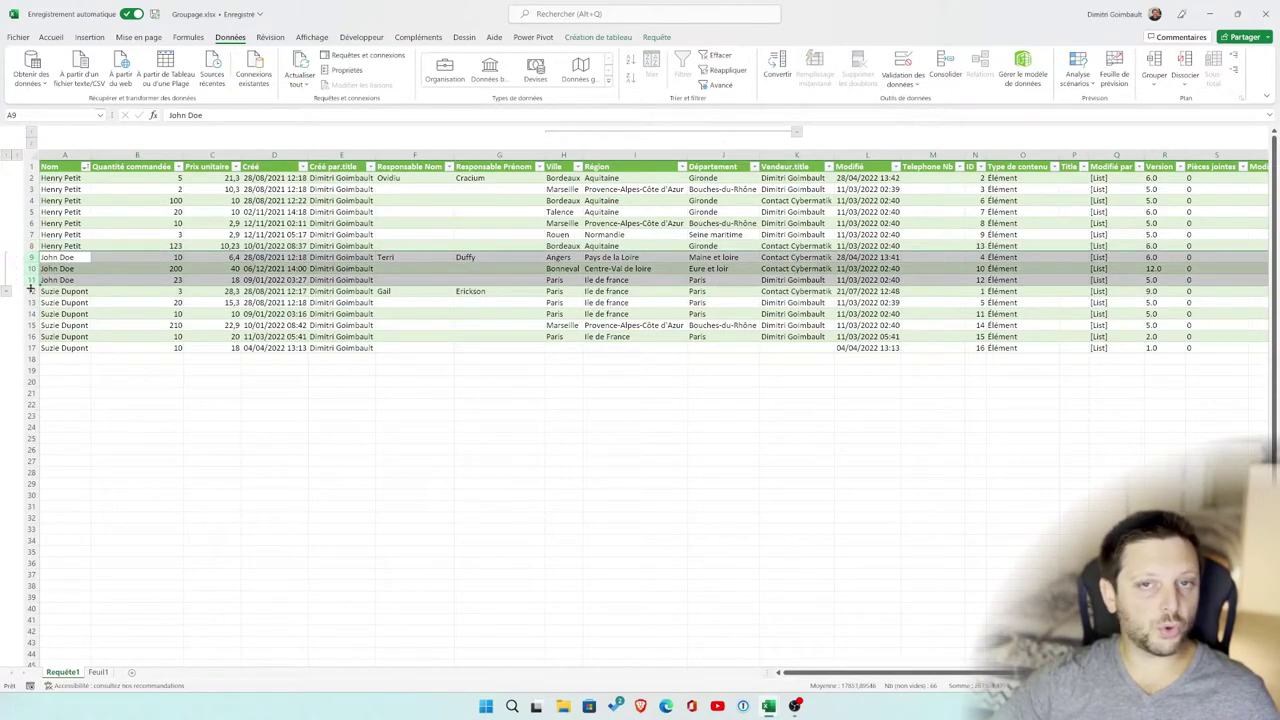
Select rows 8–14 and ungroup them with Dissocier
drag(24, 246, 32, 310)
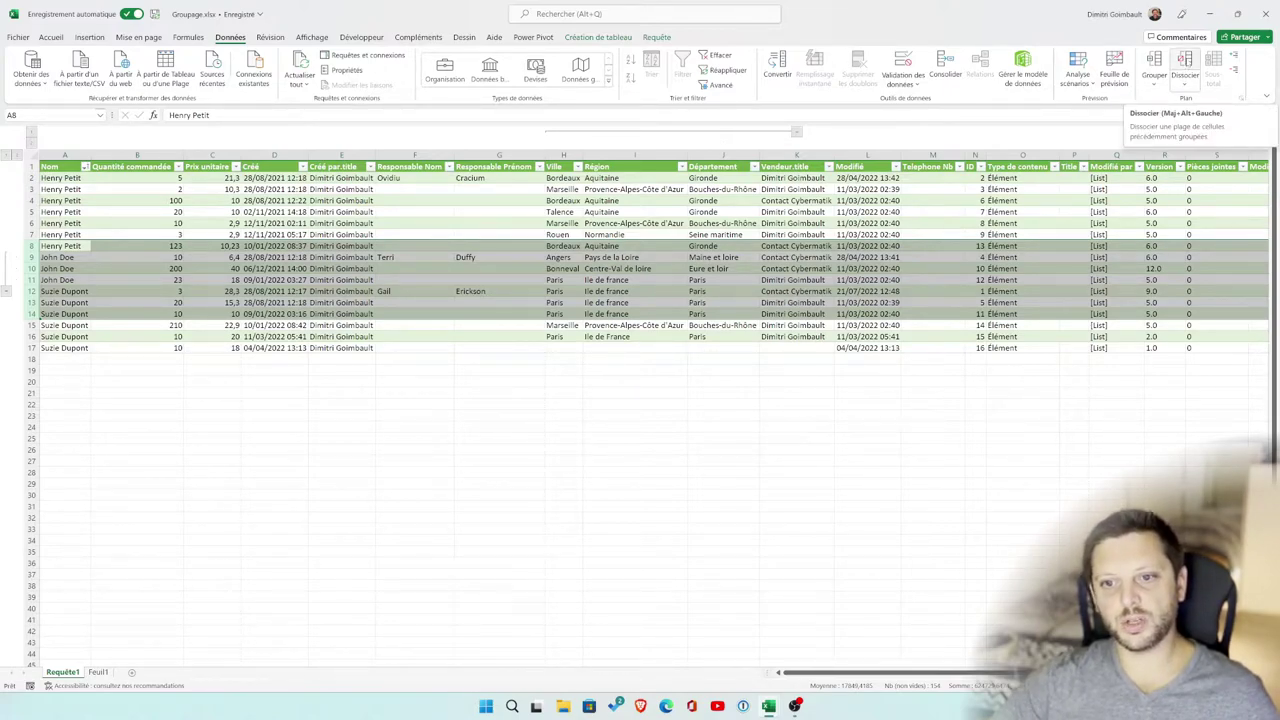
click(1185, 62)
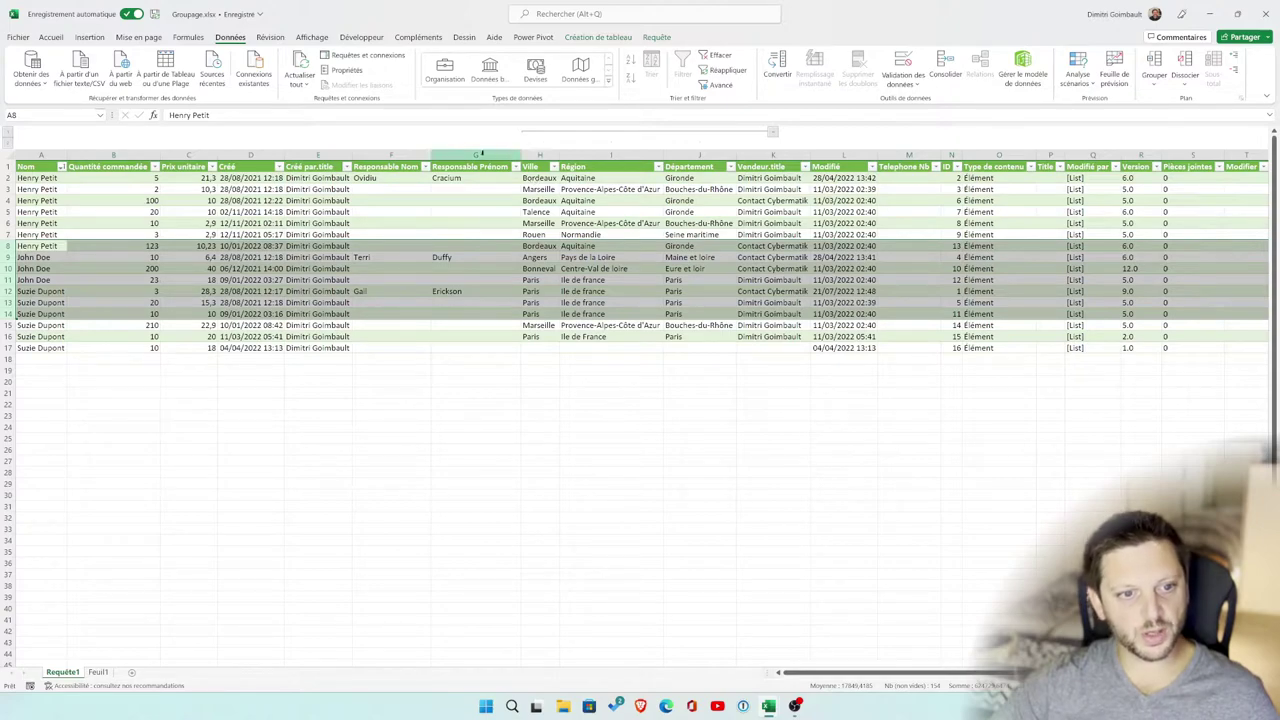
Ungroup columns G–L, then create separate column groups for D–F and H–L
drag(481, 153, 843, 153)
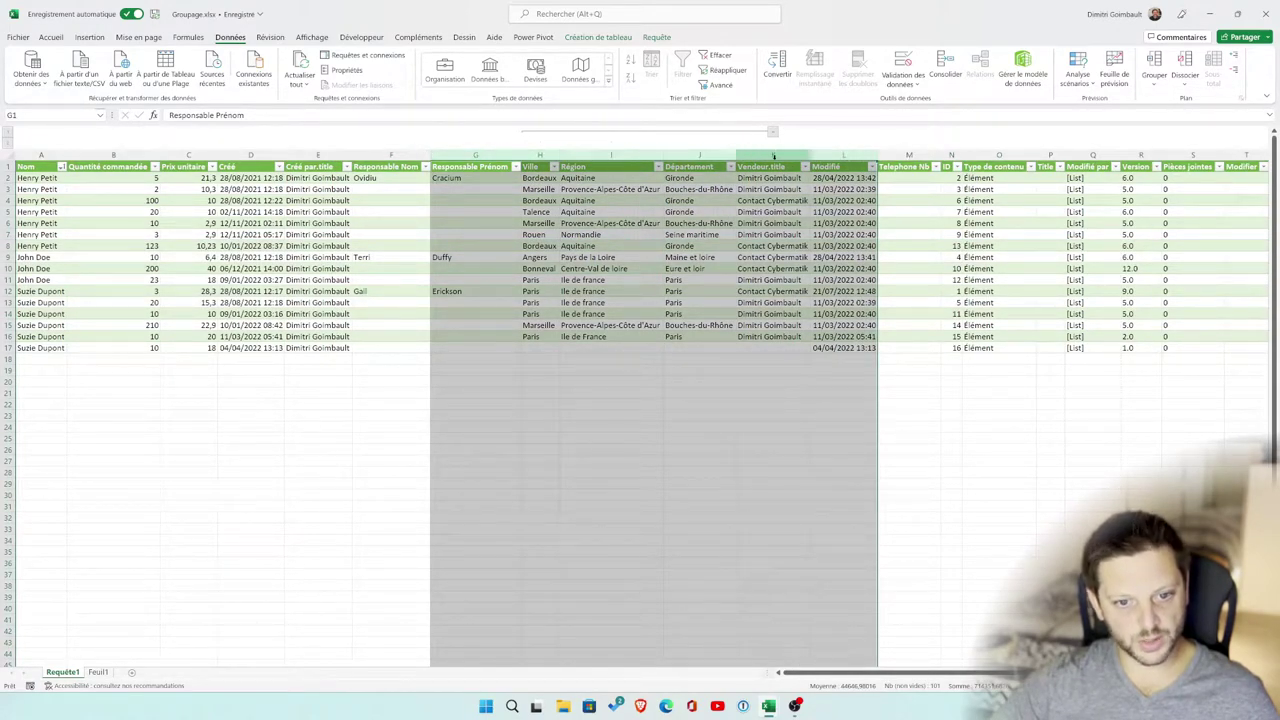
click(1185, 75)
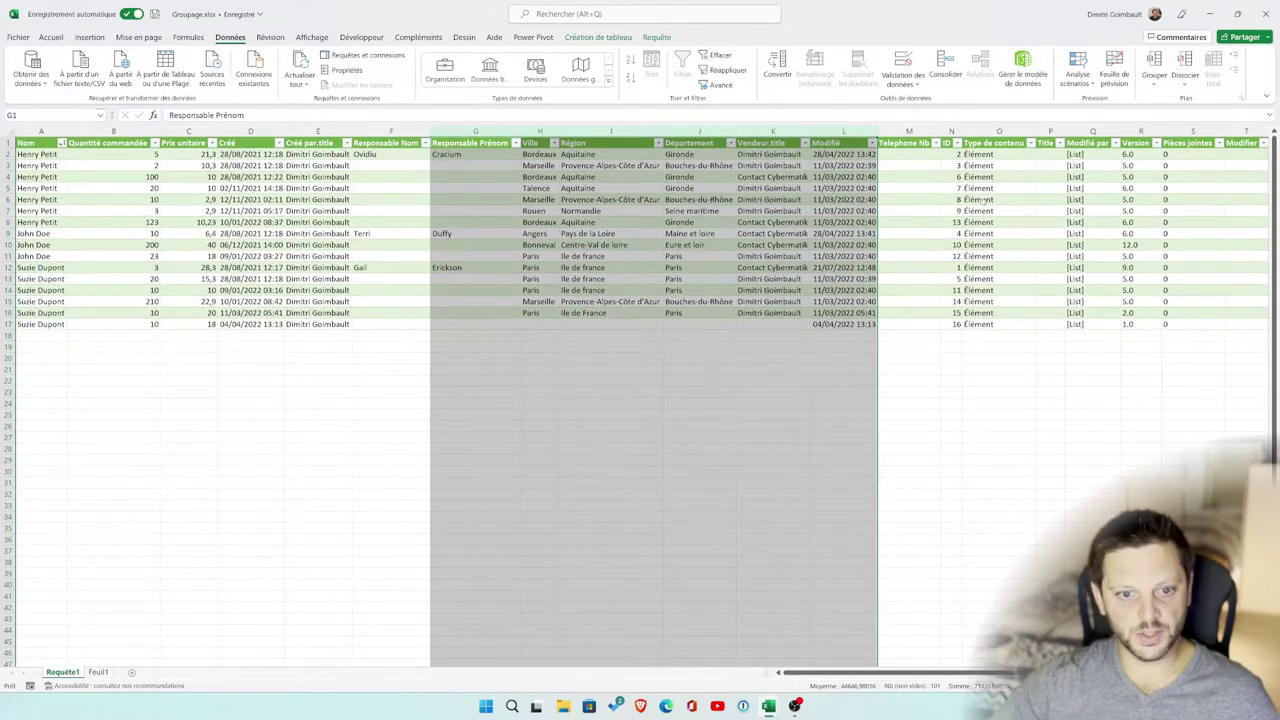
click(843, 177)
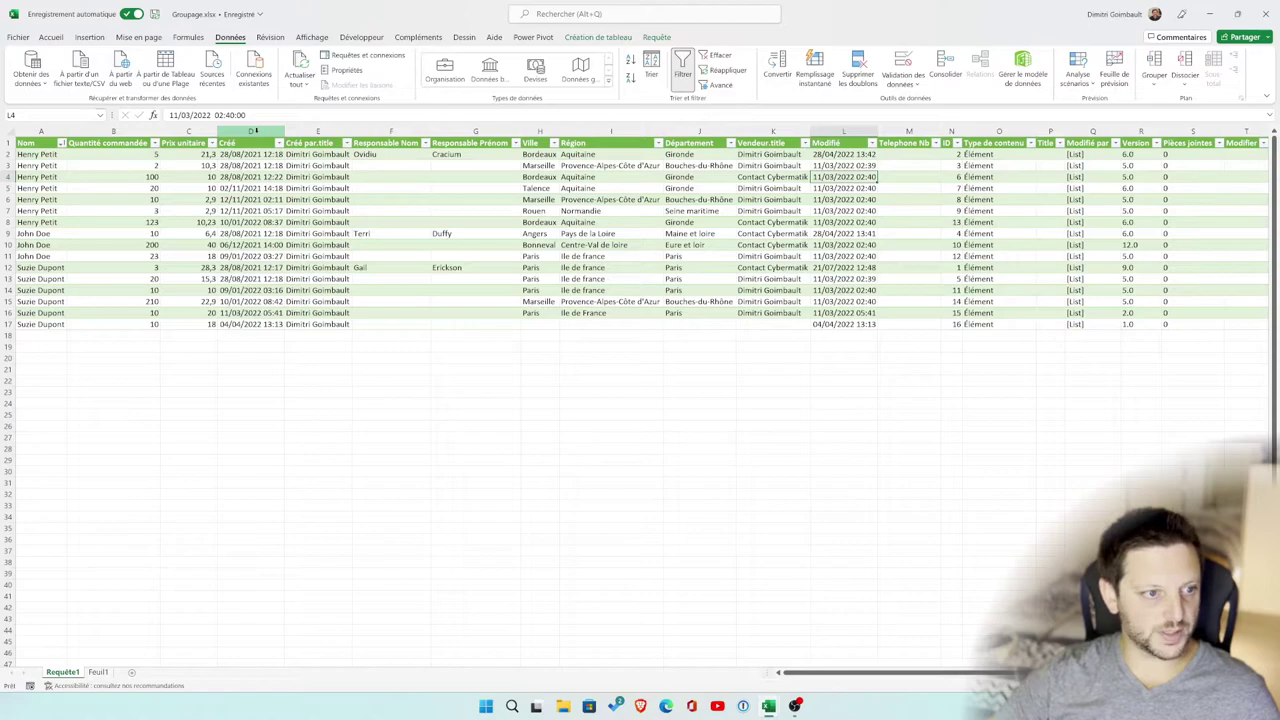
drag(254, 131, 390, 131)
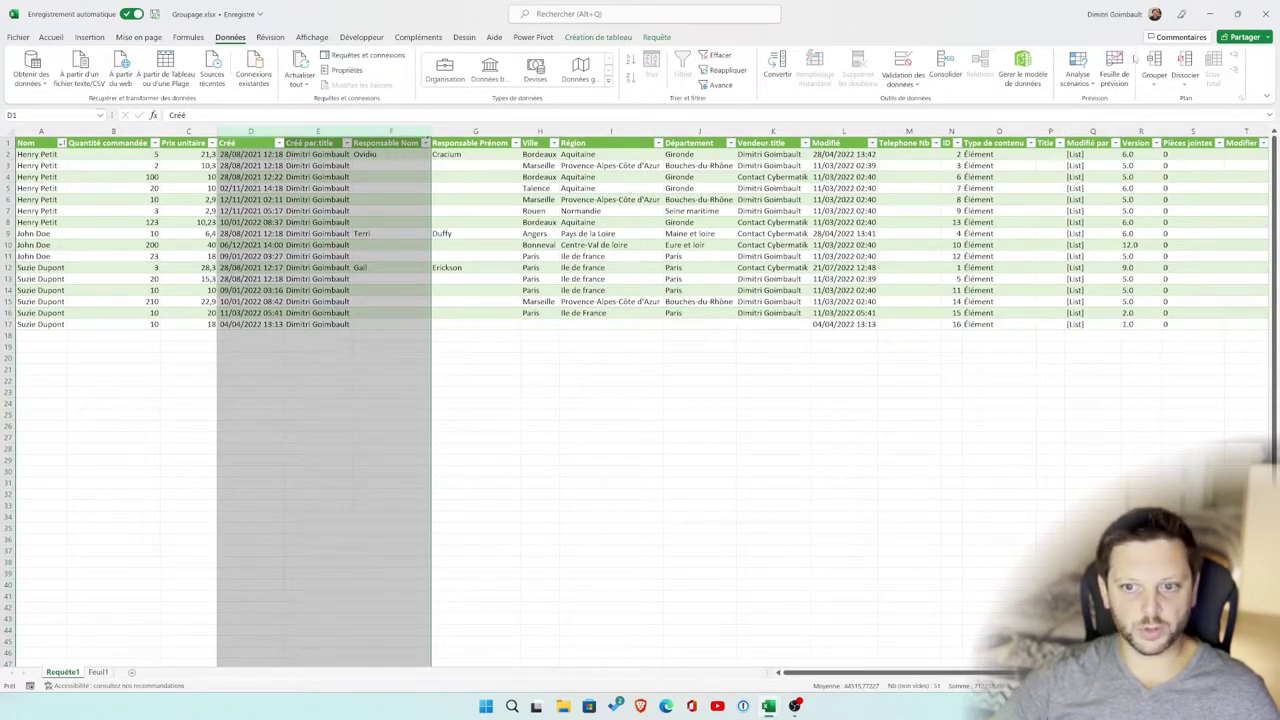
click(1154, 70)
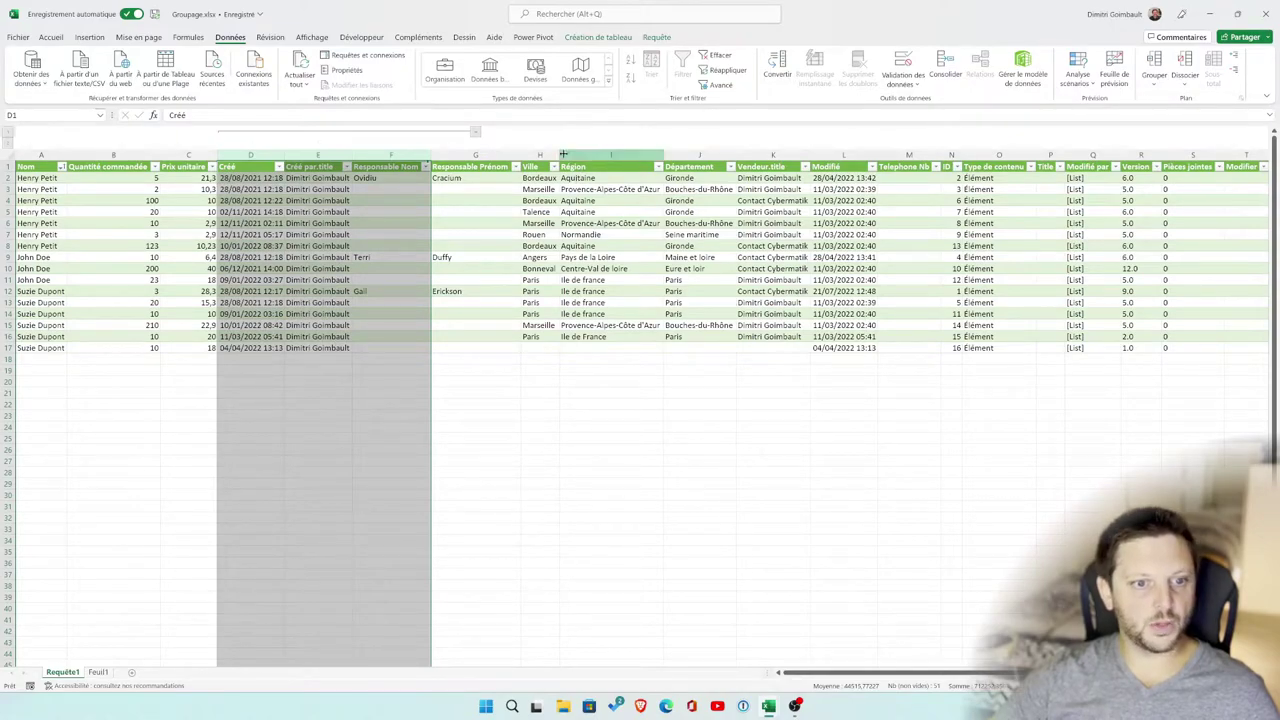
drag(540, 155, 843, 155)
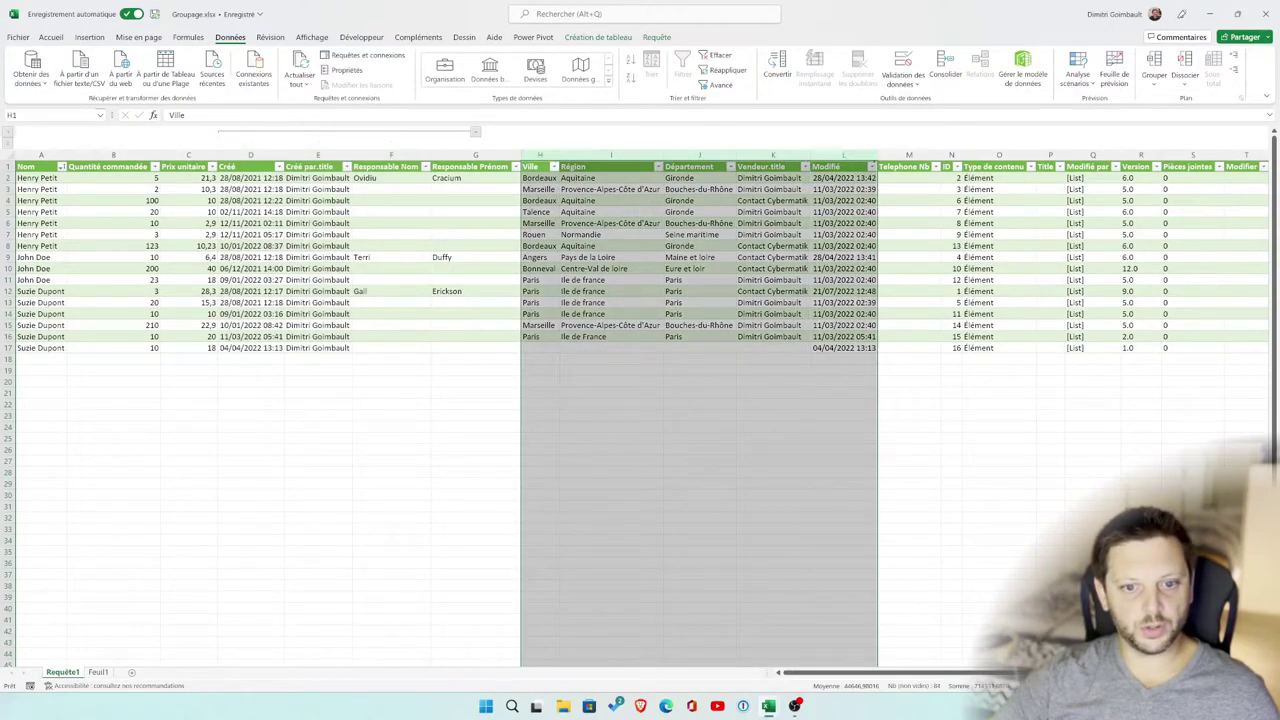
click(1154, 70)
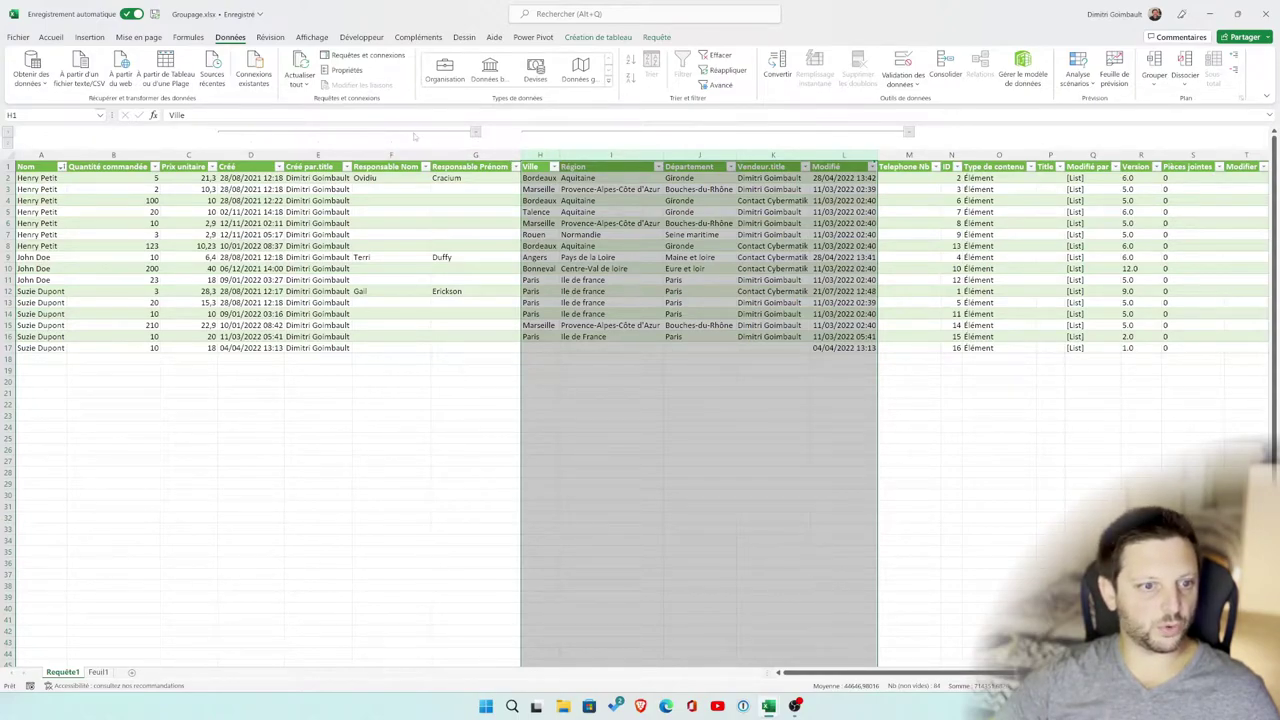
Test both column groups' +/- and outline level buttons, leaving them expanded
click(476, 132)
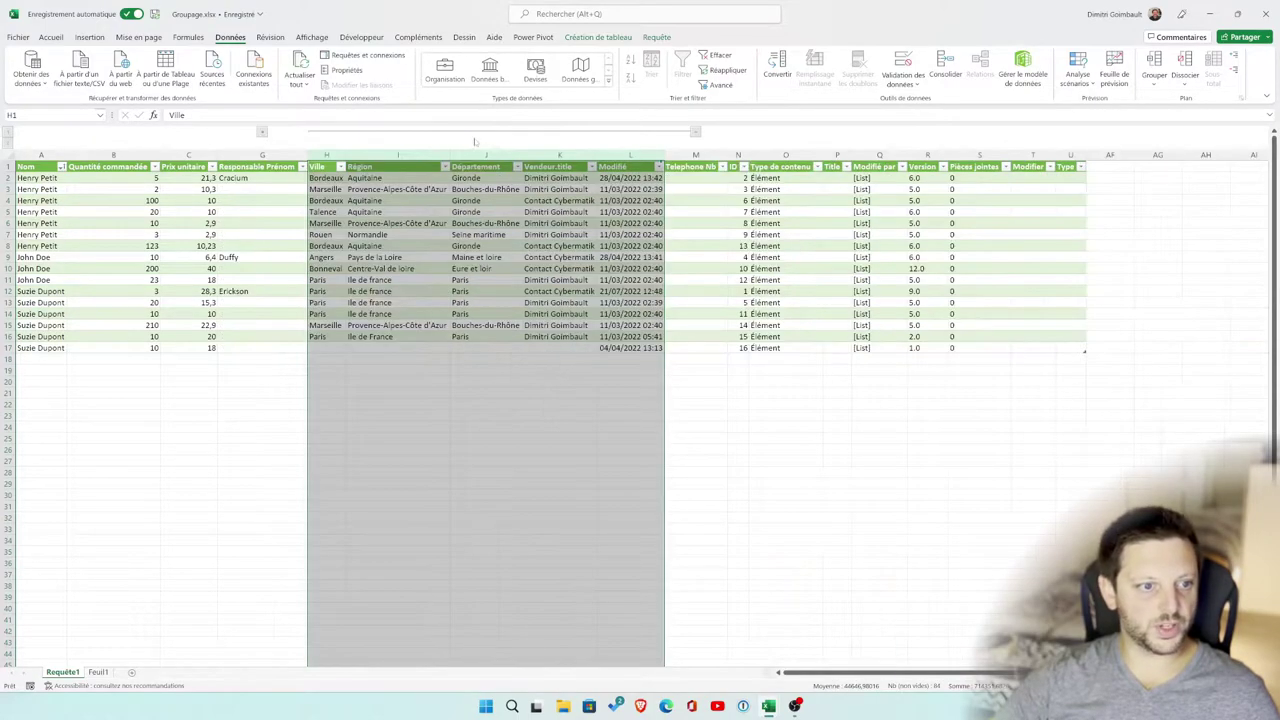
click(695, 132)
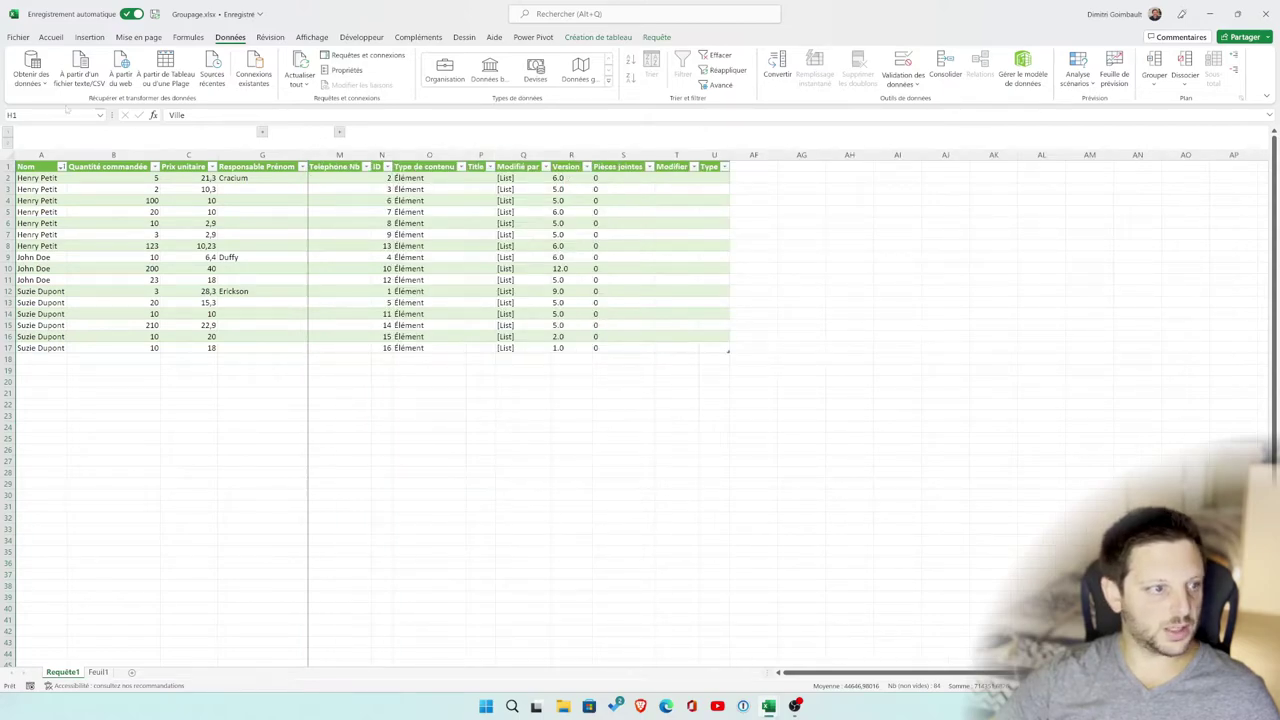
click(8, 142)
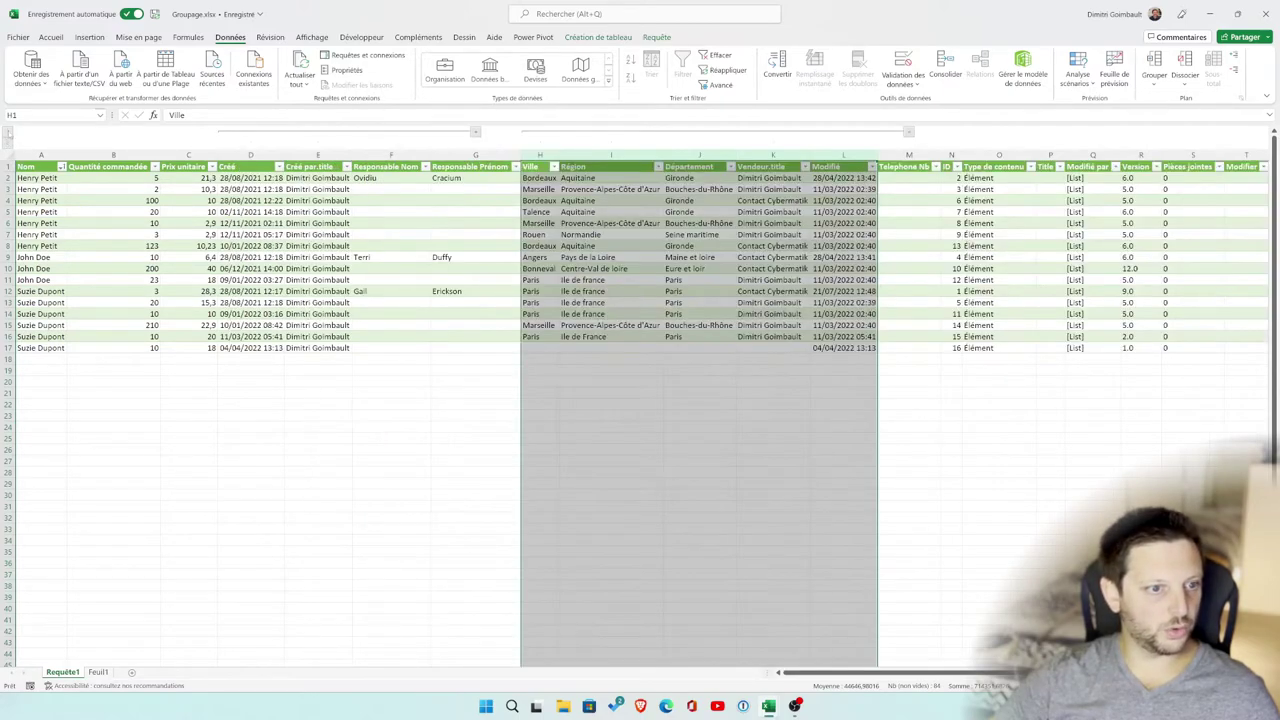
click(8, 132)
click(8, 142)
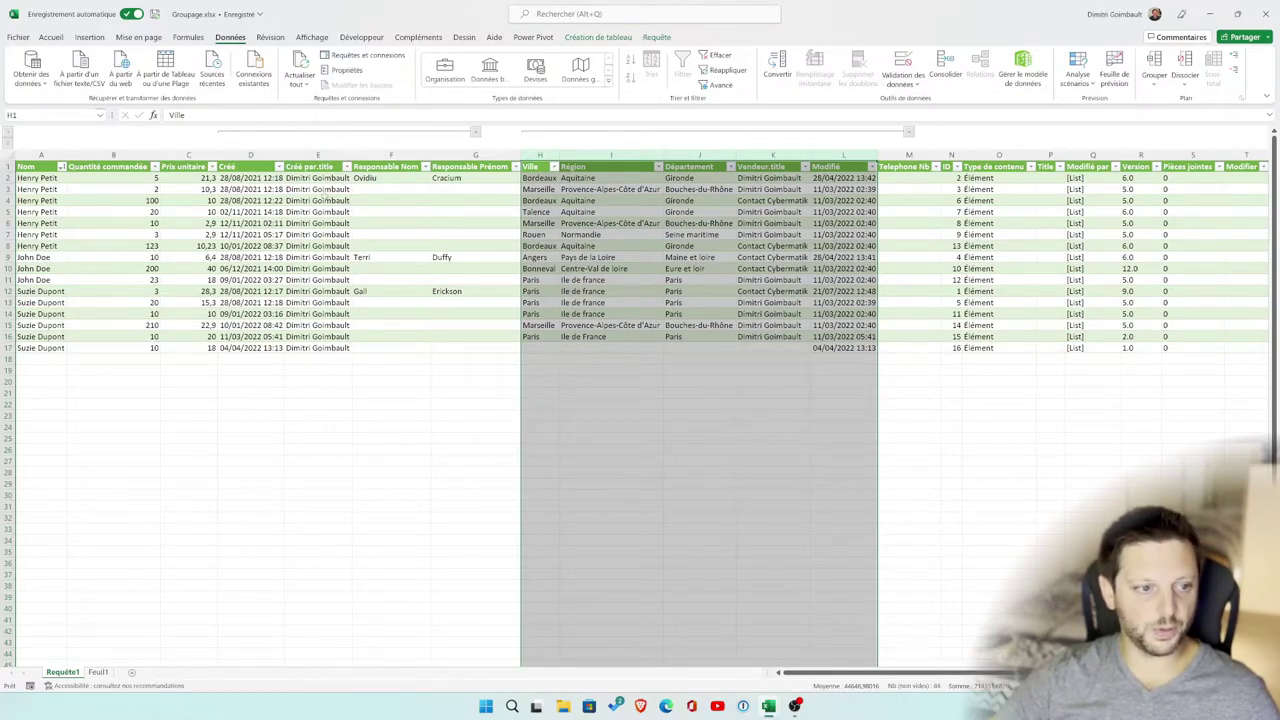
click(252, 245)
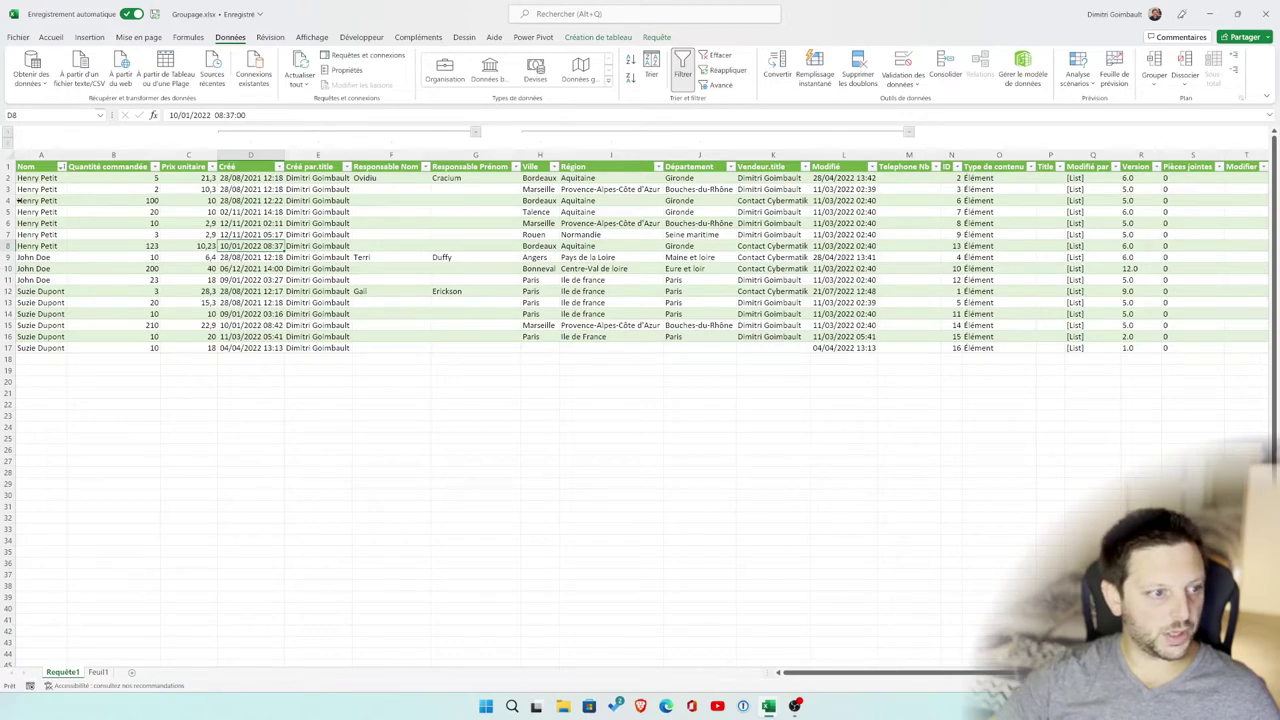
drag(8, 178, 10, 245)
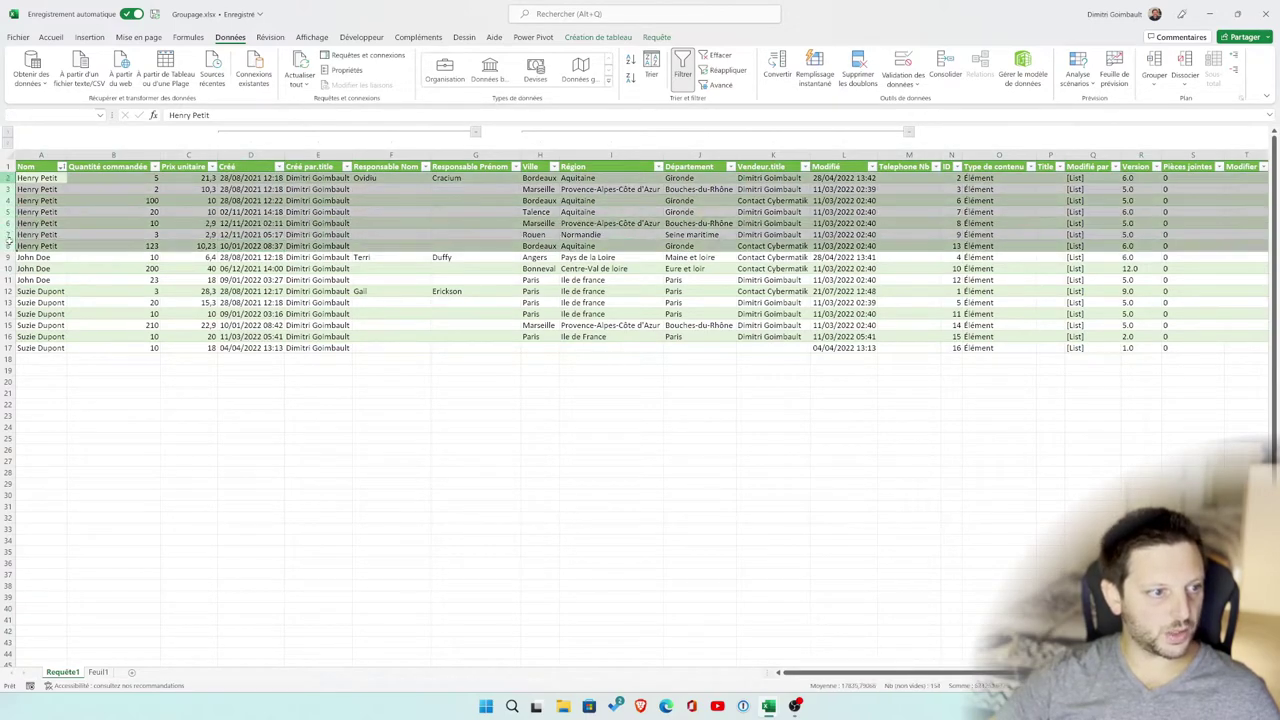
click(1155, 62)
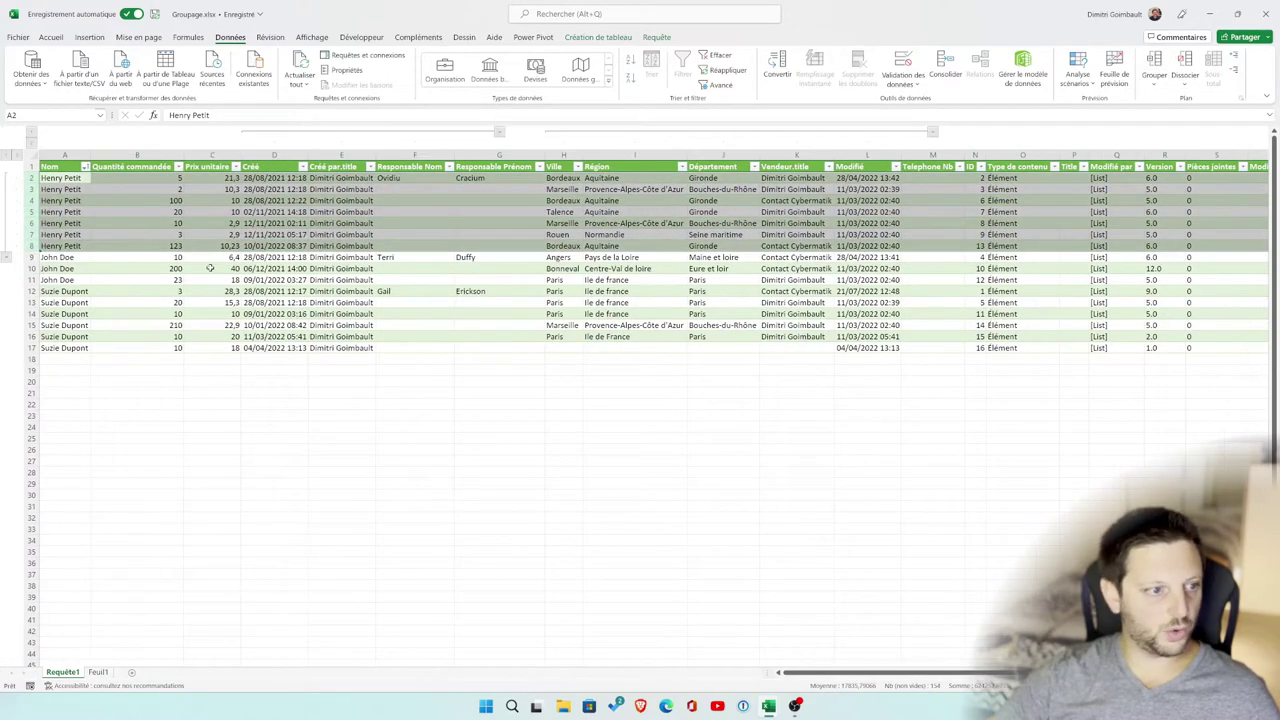
drag(33, 291, 30, 347)
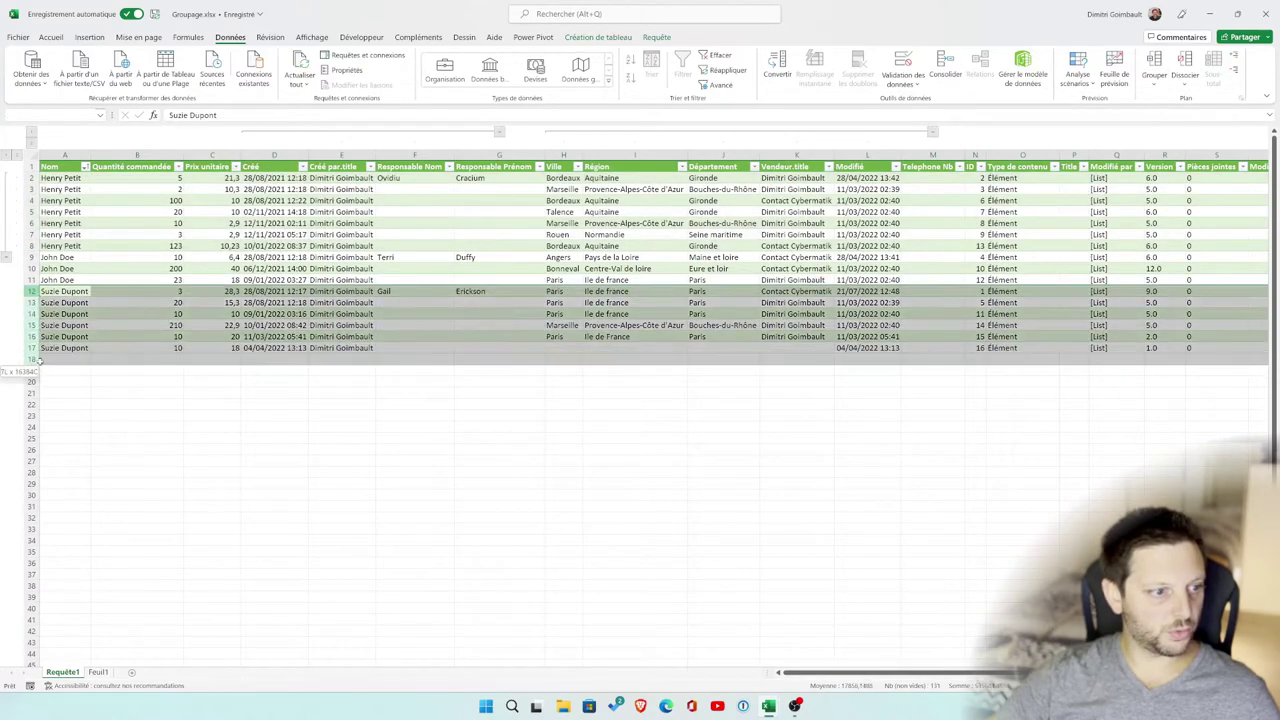
click(1155, 62)
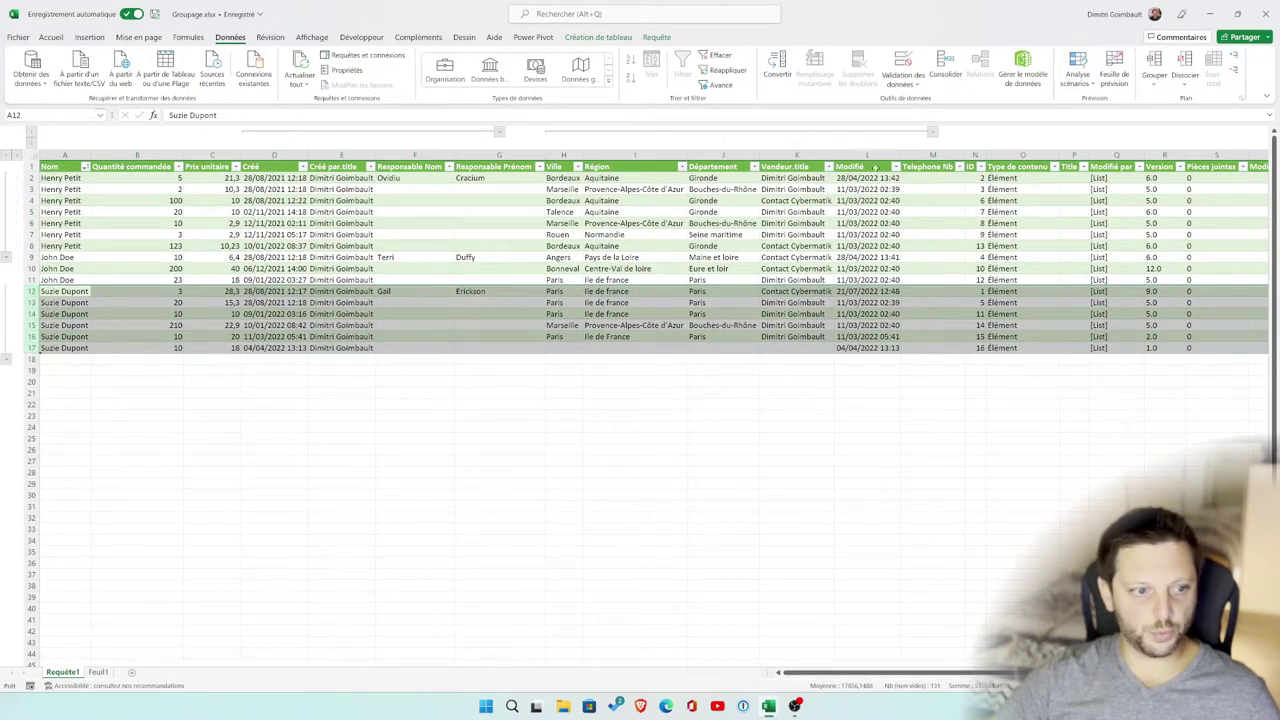
click(6, 156)
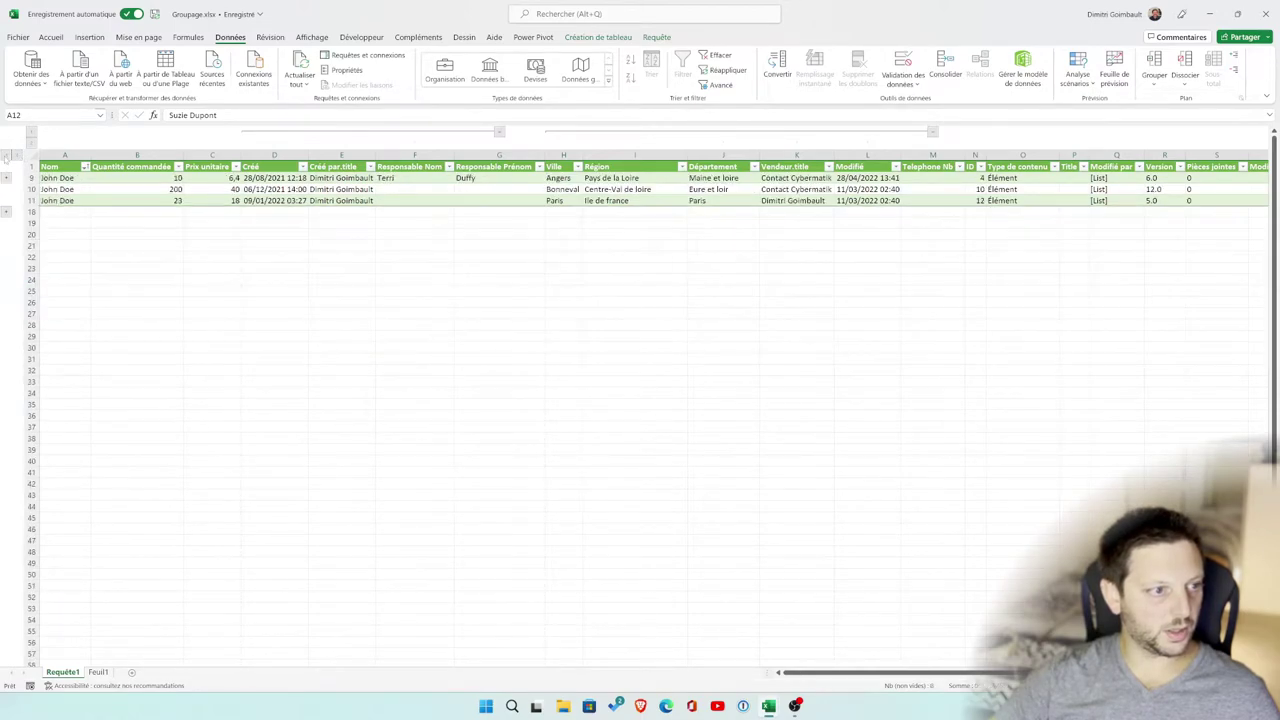
click(15, 156)
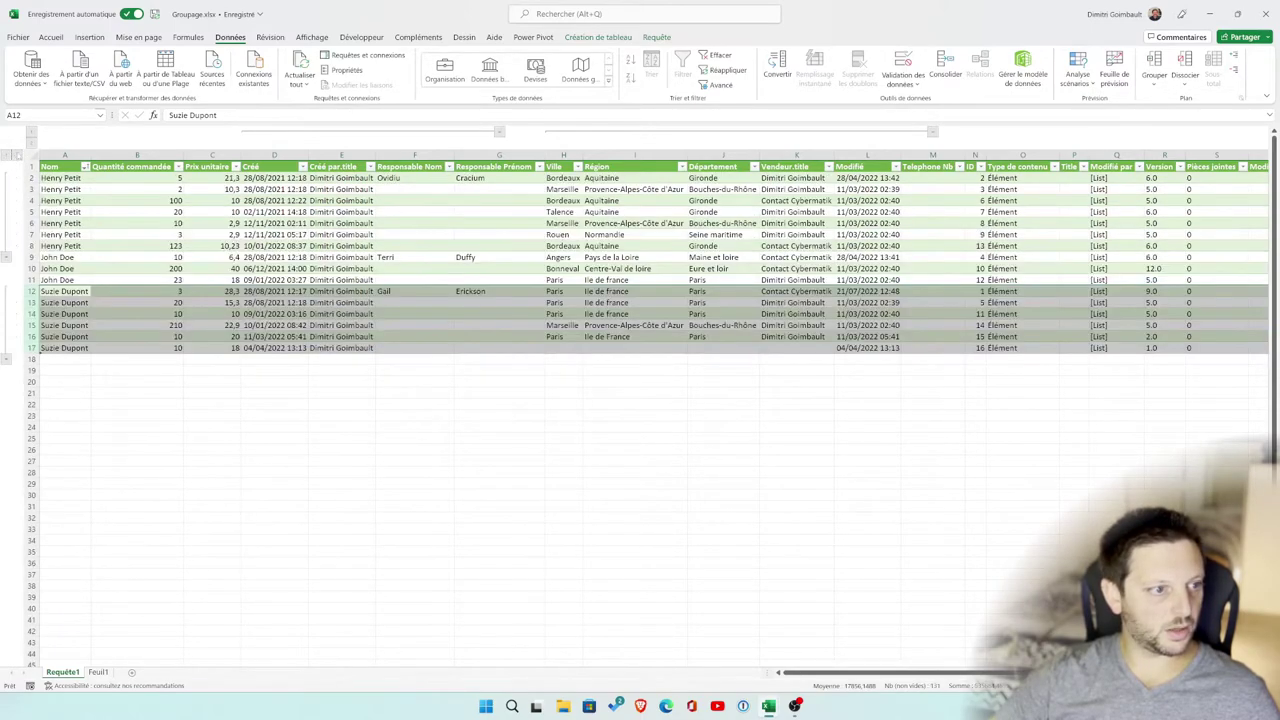
click(31, 134)
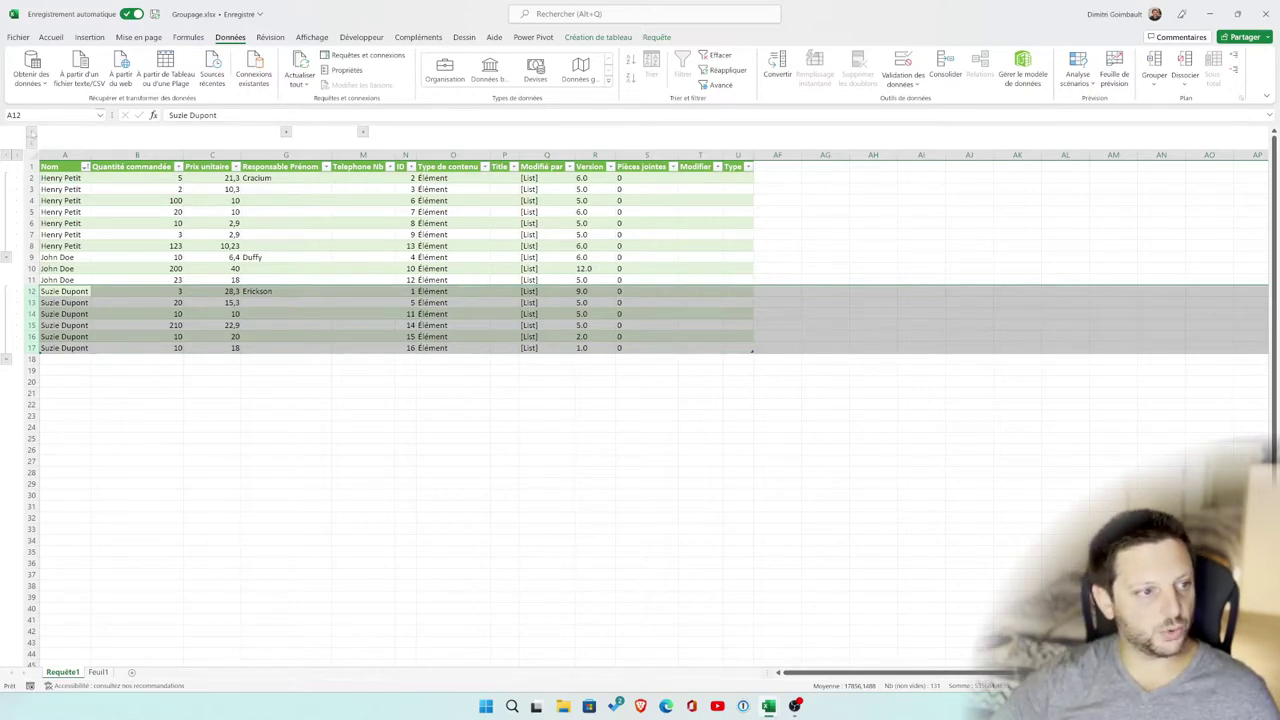
click(31, 142)
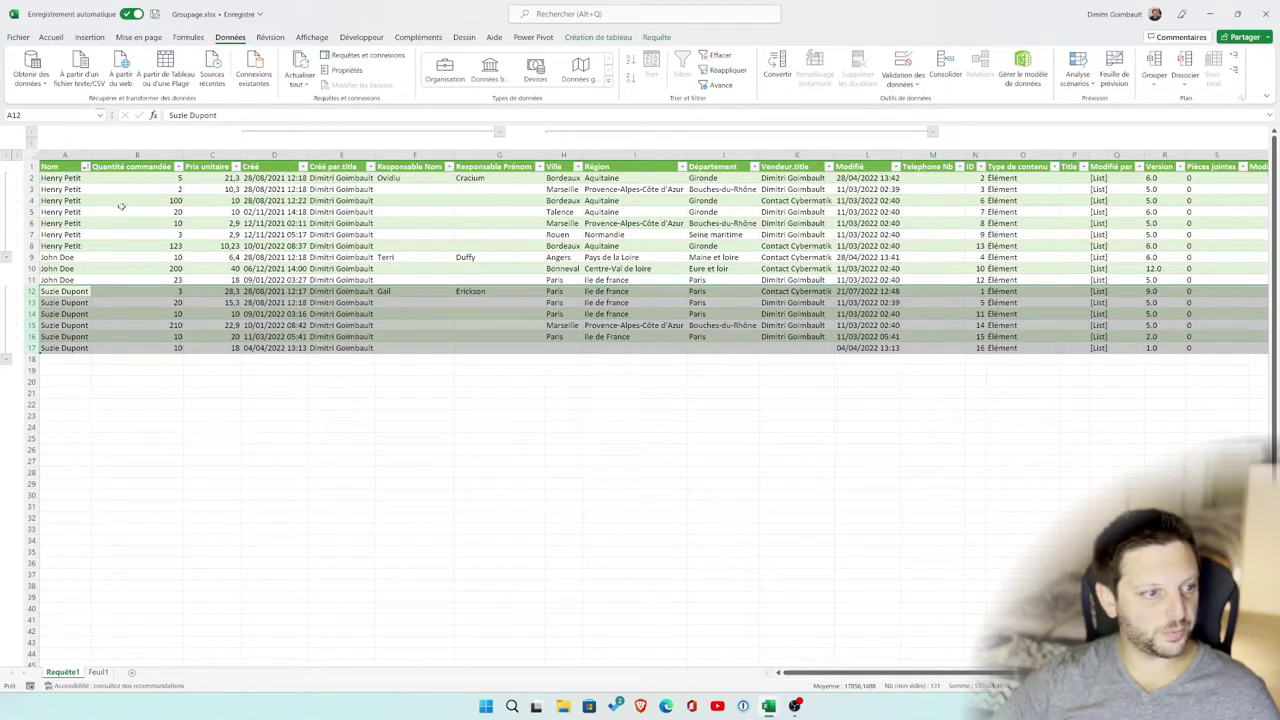
click(98, 380)
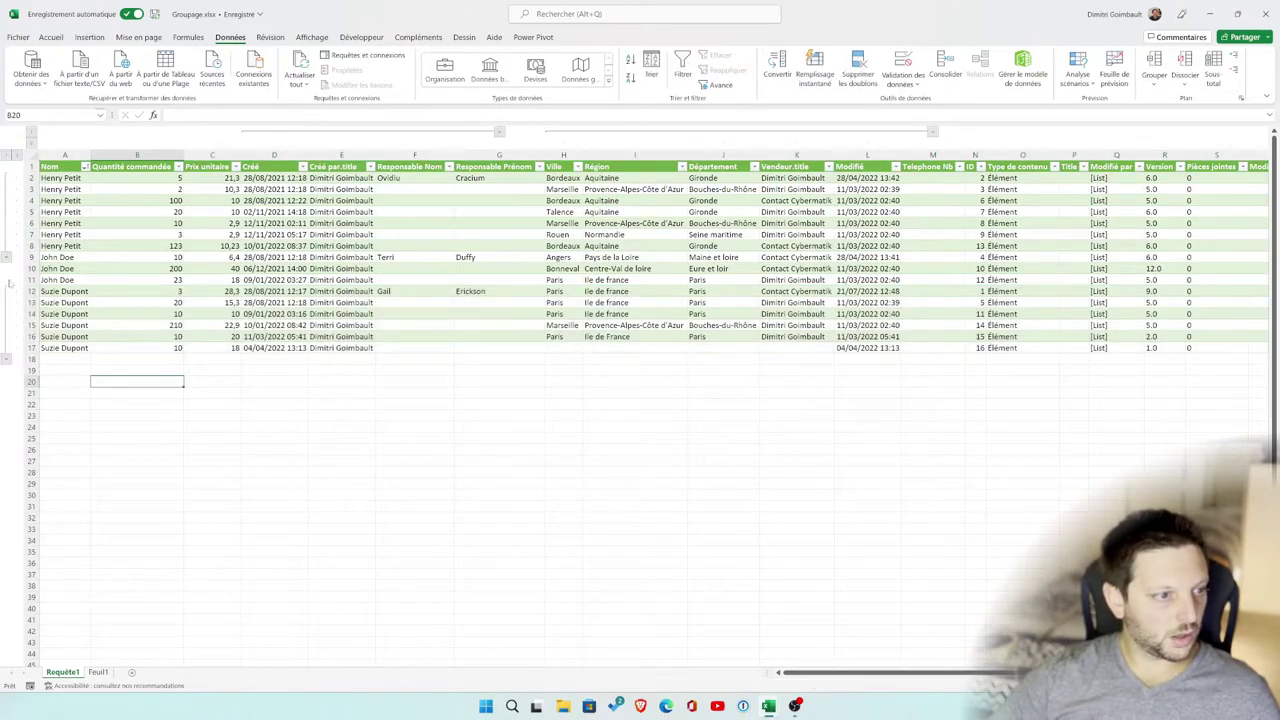
Group rows 2–18, then apply Dissocier repeatedly until no row outline remains
drag(28, 177, 30, 359)
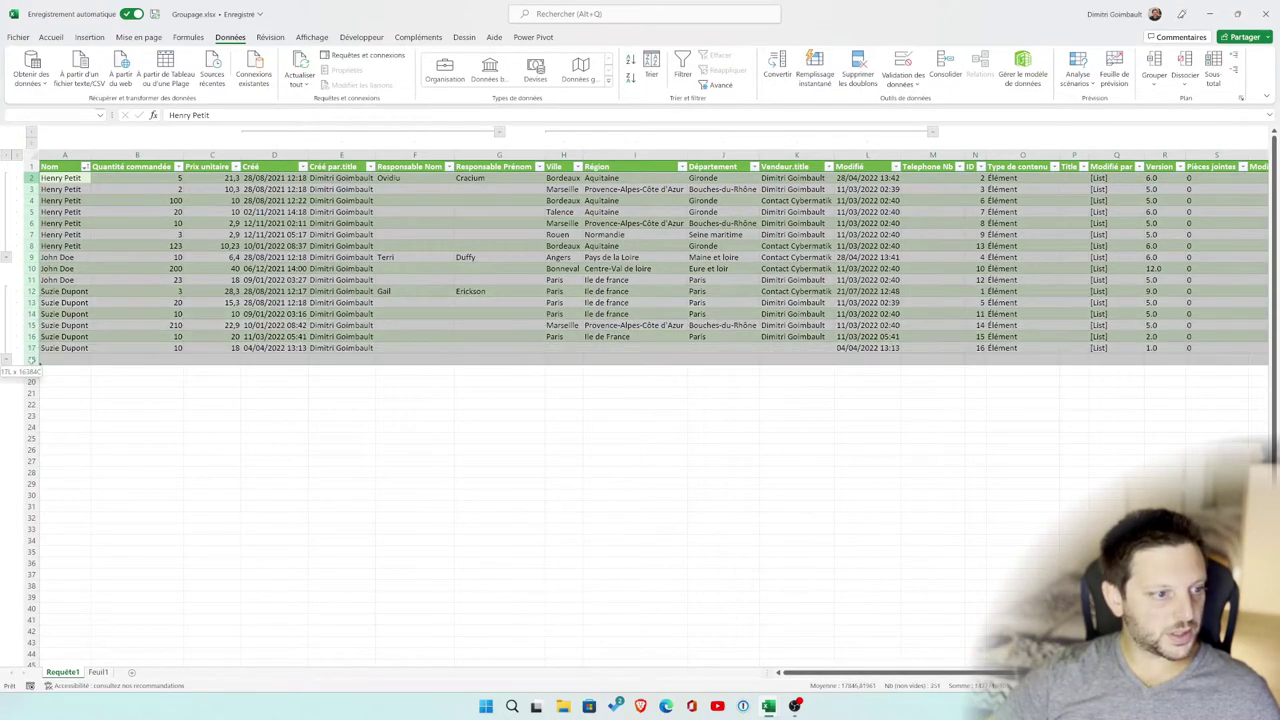
click(1154, 62)
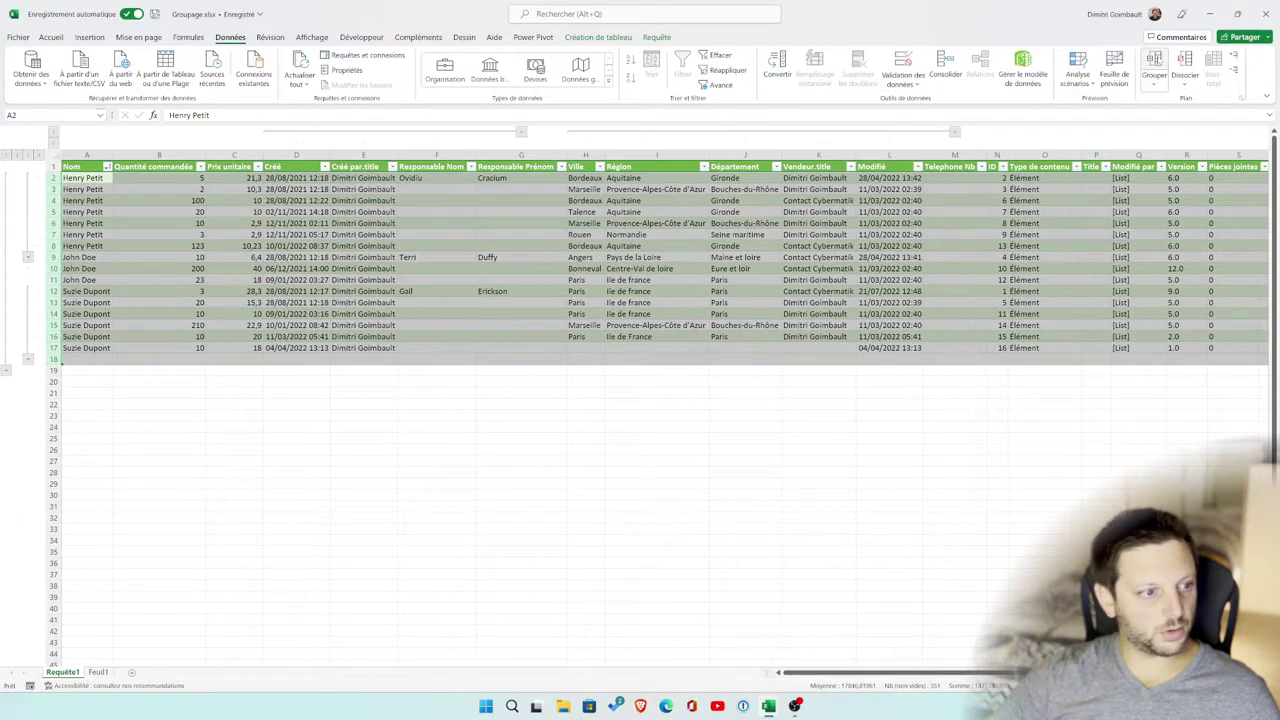
click(1185, 65)
click(1185, 65)
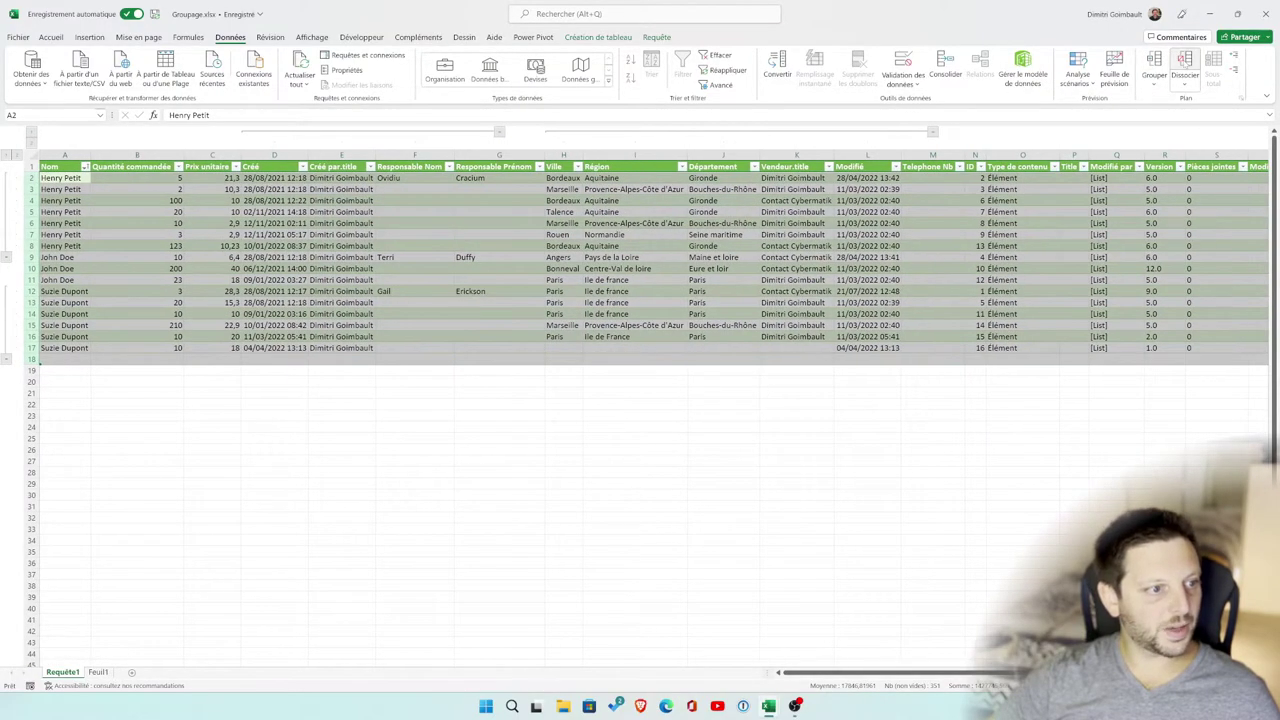
click(1185, 65)
Ungroup columns C–O until the last column outline is gone
drag(212, 155, 1000, 155)
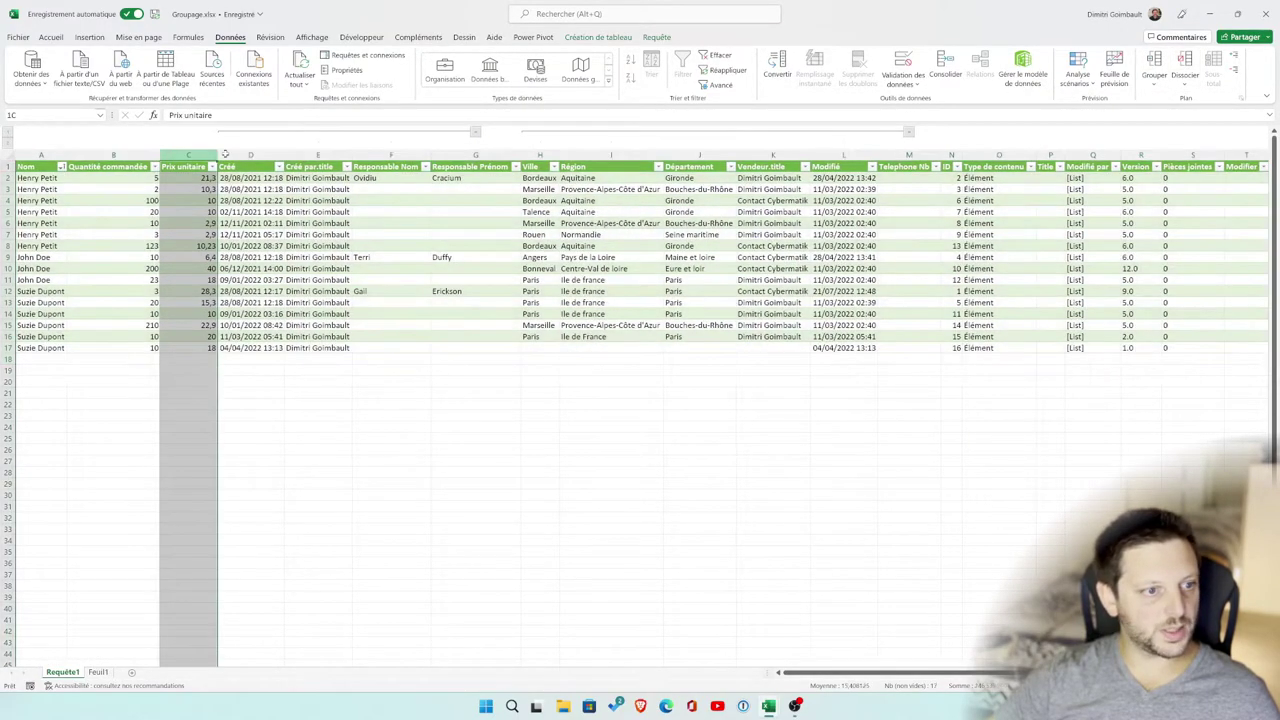
click(1185, 65)
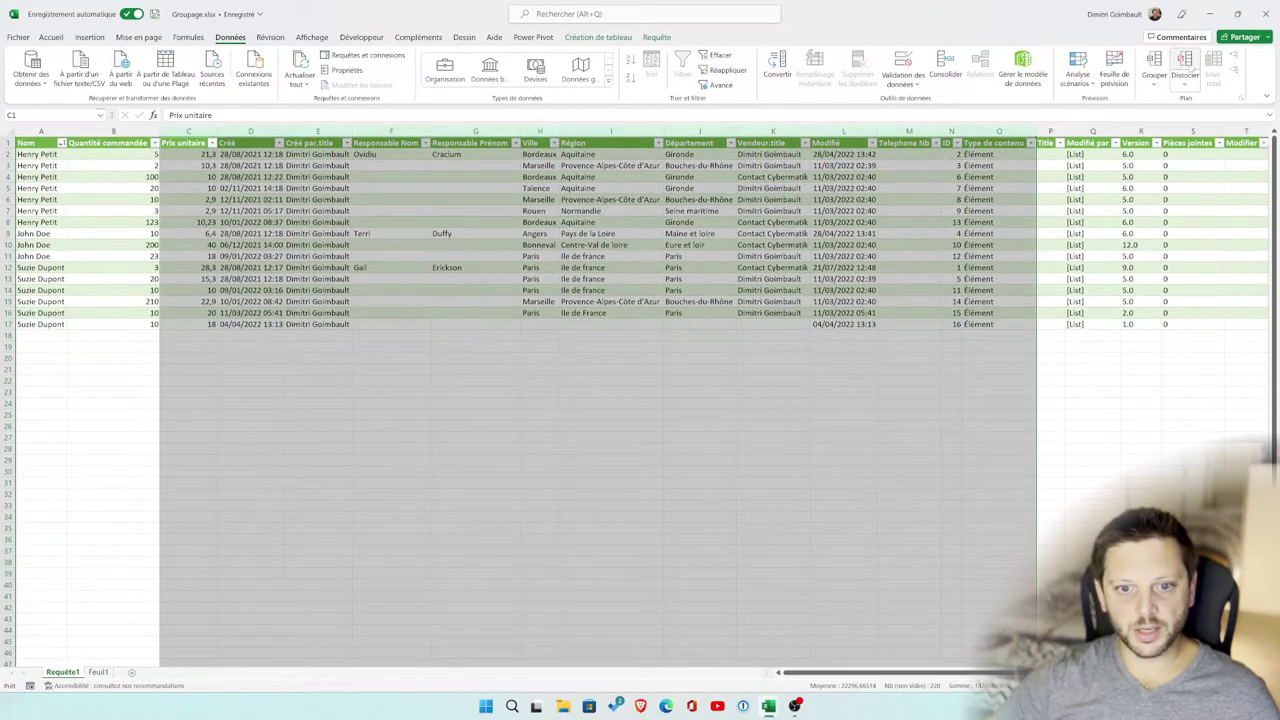
click(580, 211)
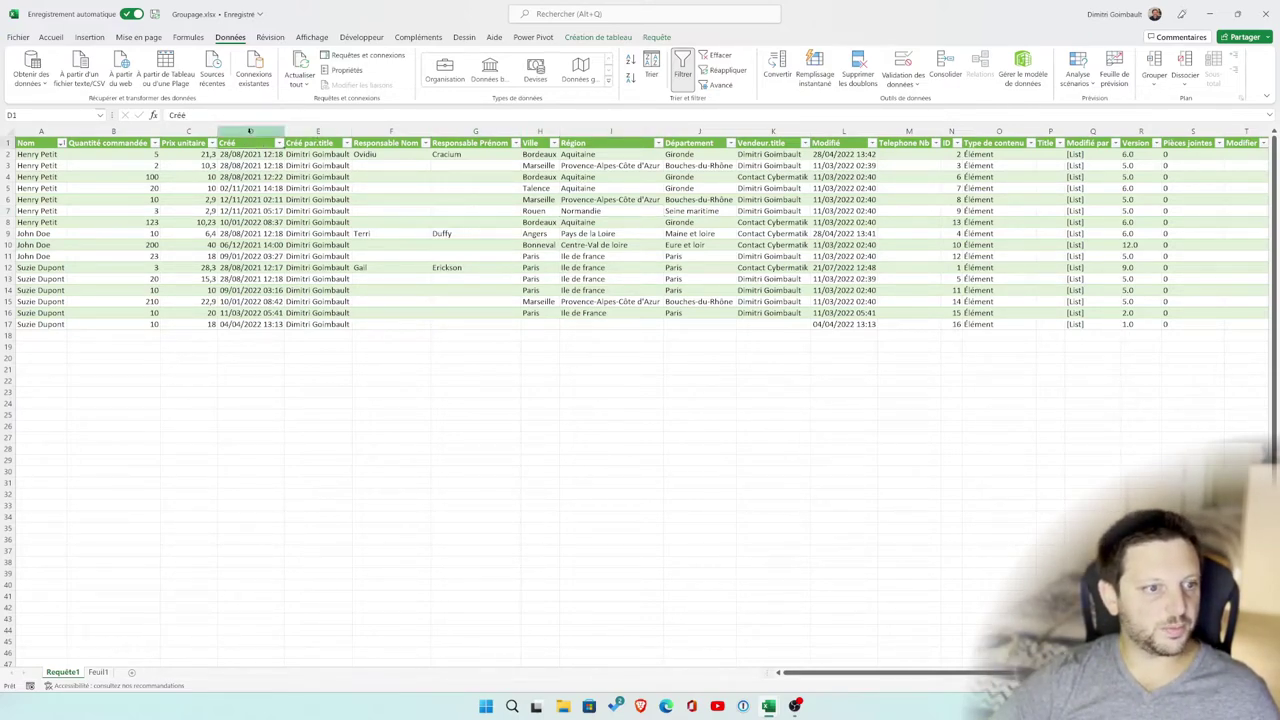
drag(250, 132, 481, 132)
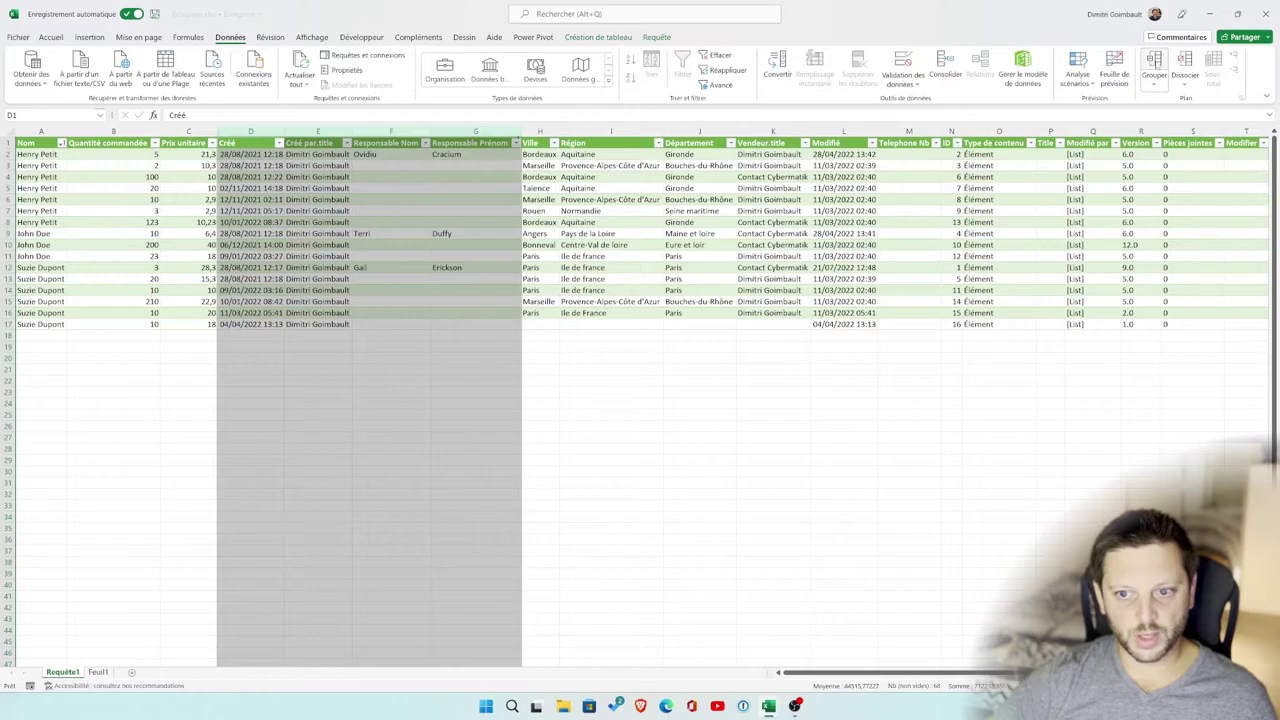
click(1154, 62)
click(539, 132)
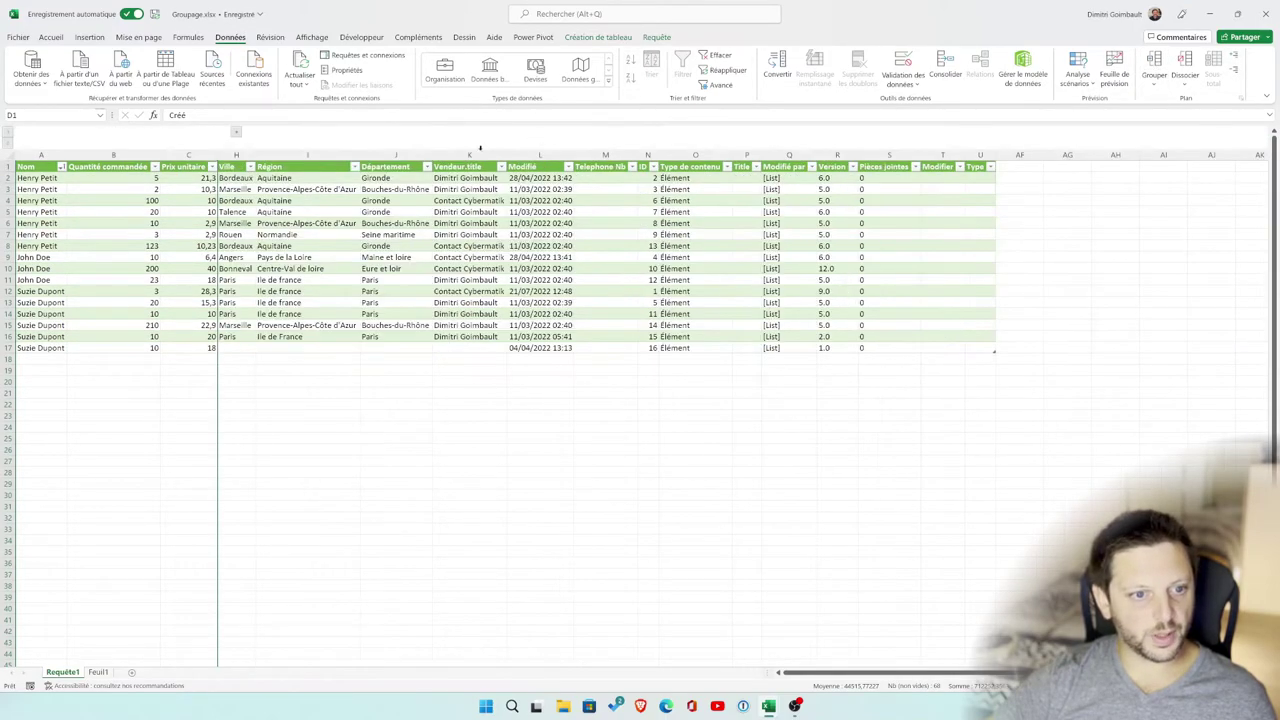
drag(247, 148, 483, 148)
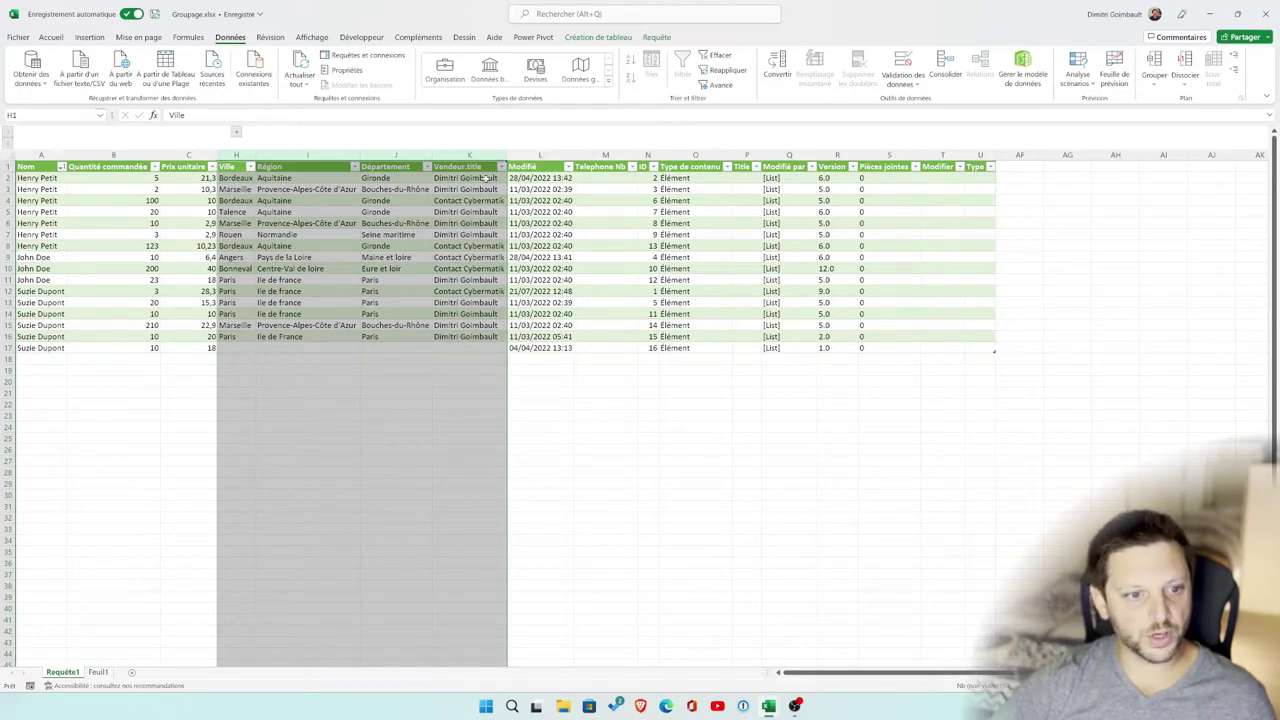
click(1154, 62)
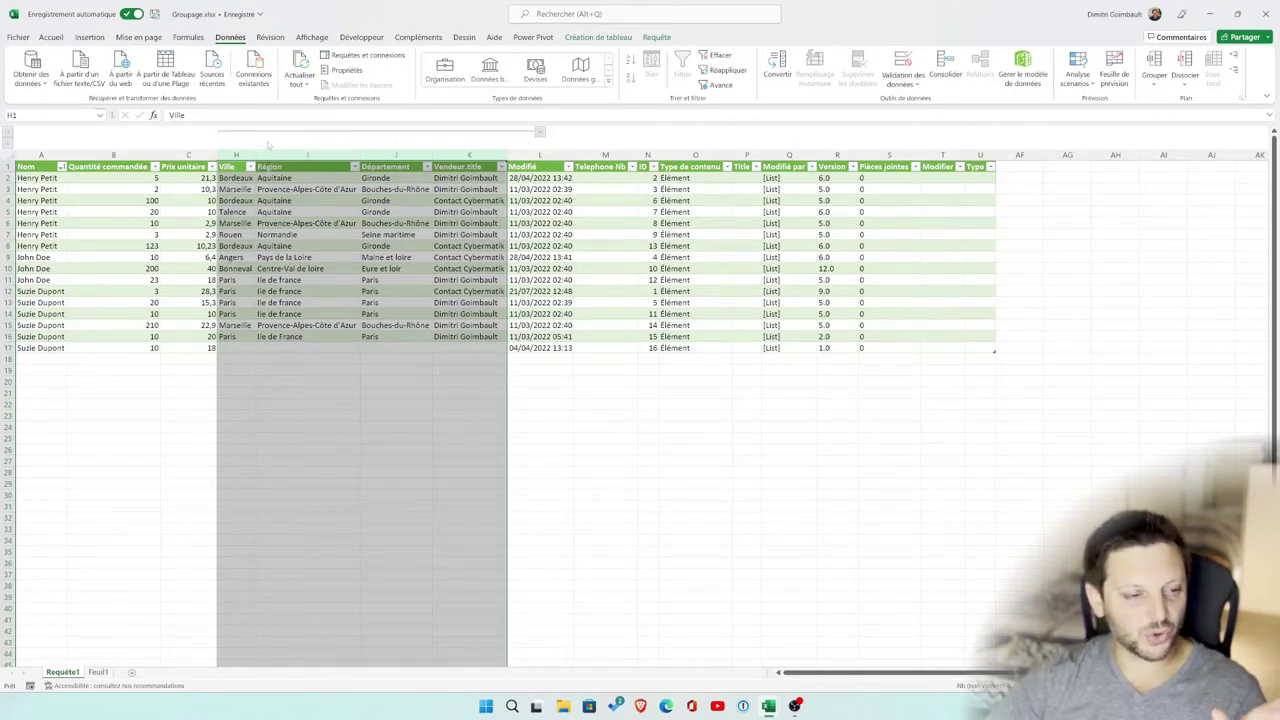
click(12, 147)
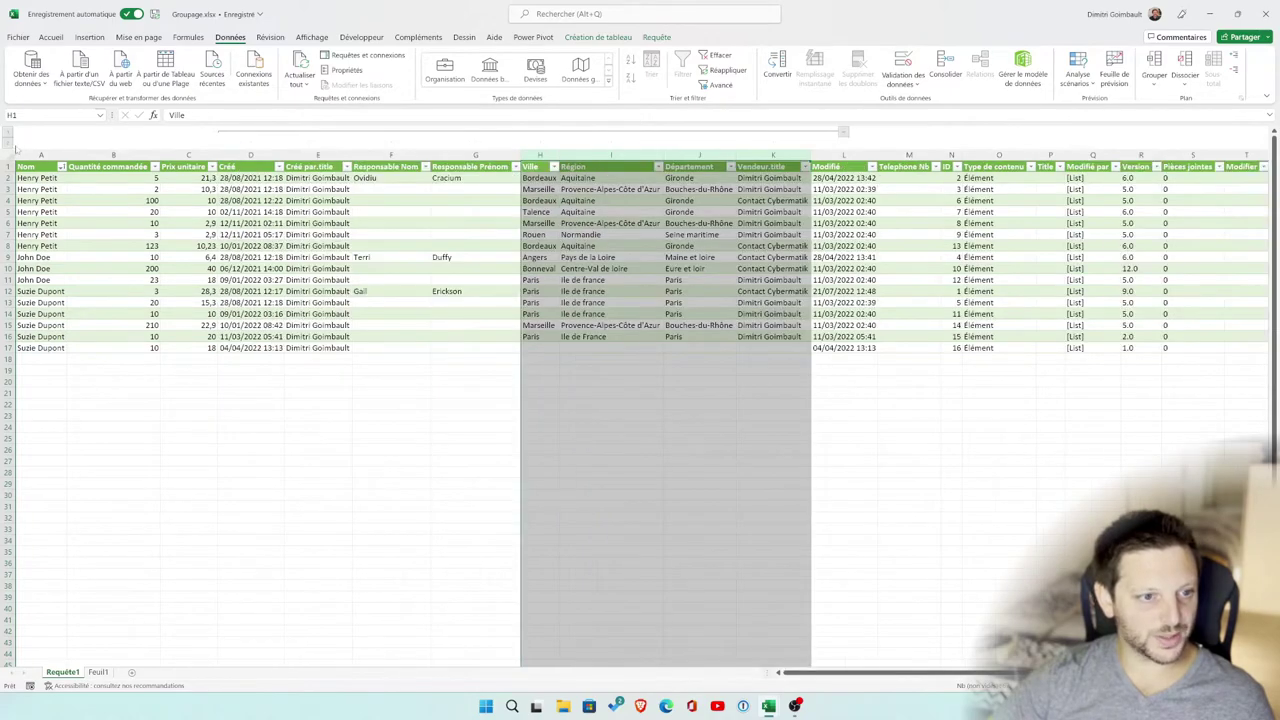
click(845, 132)
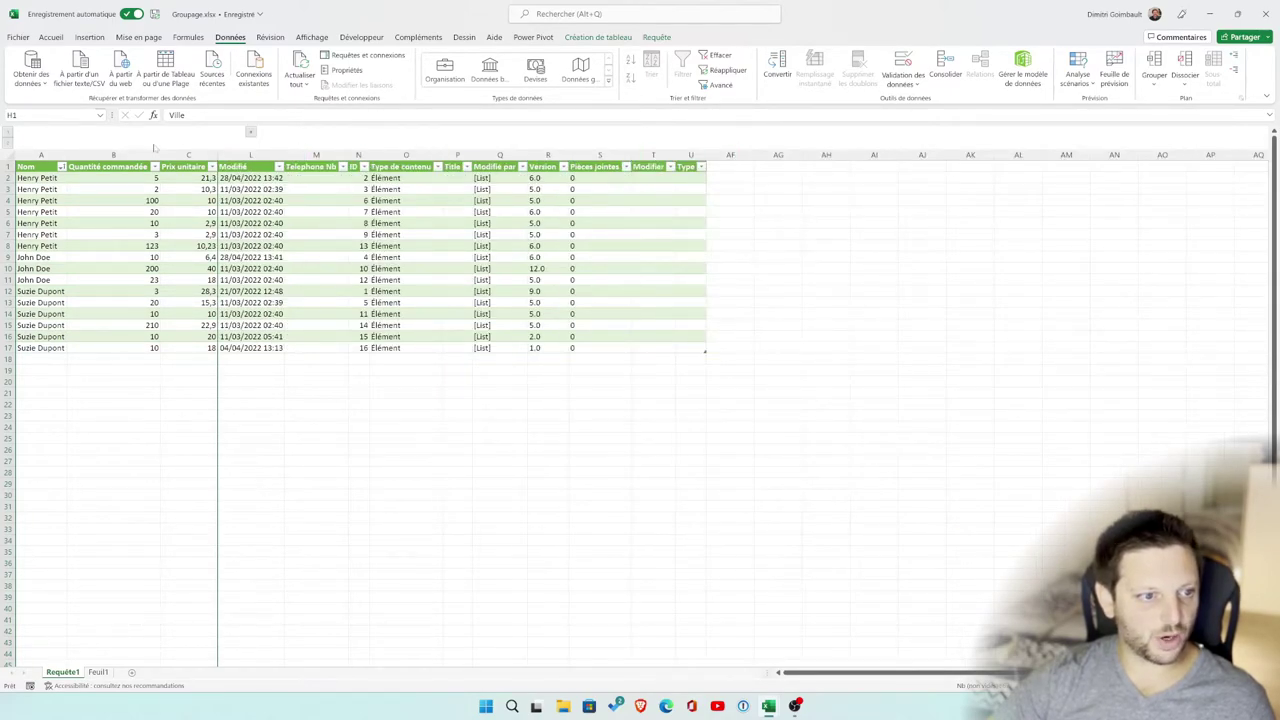
click(251, 132)
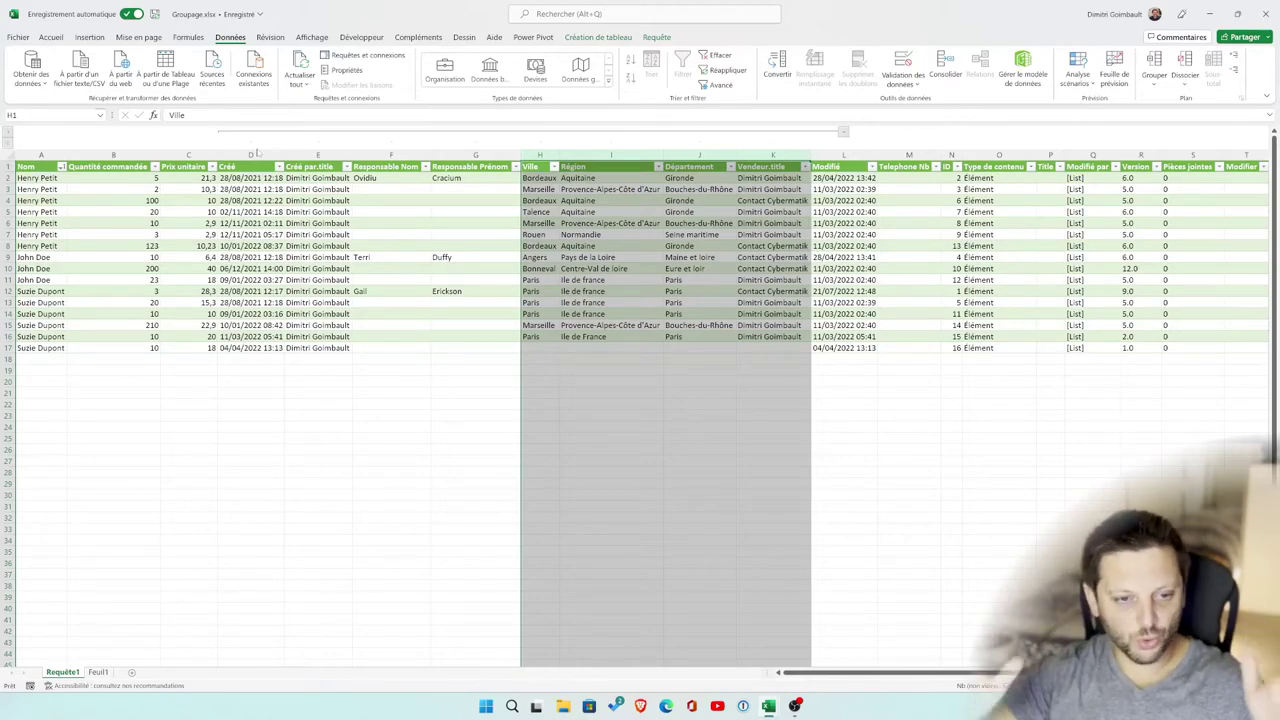
drag(188, 153, 925, 152)
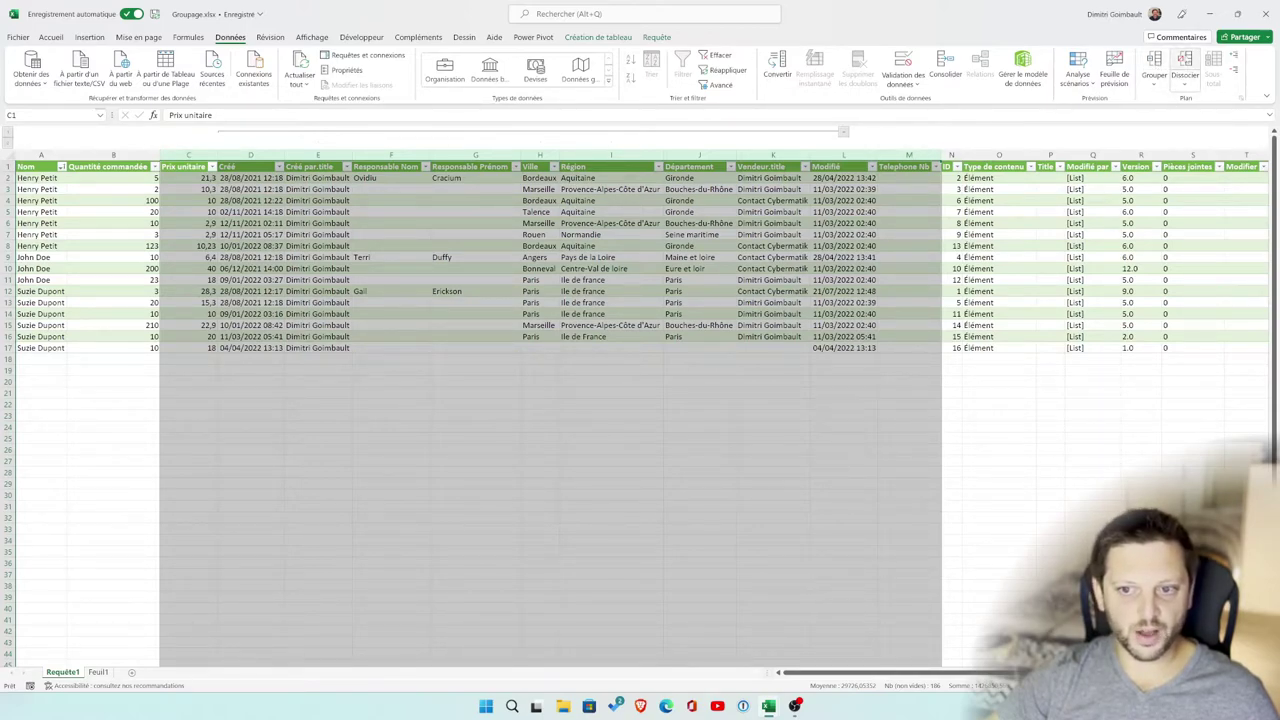
click(1184, 62)
click(526, 199)
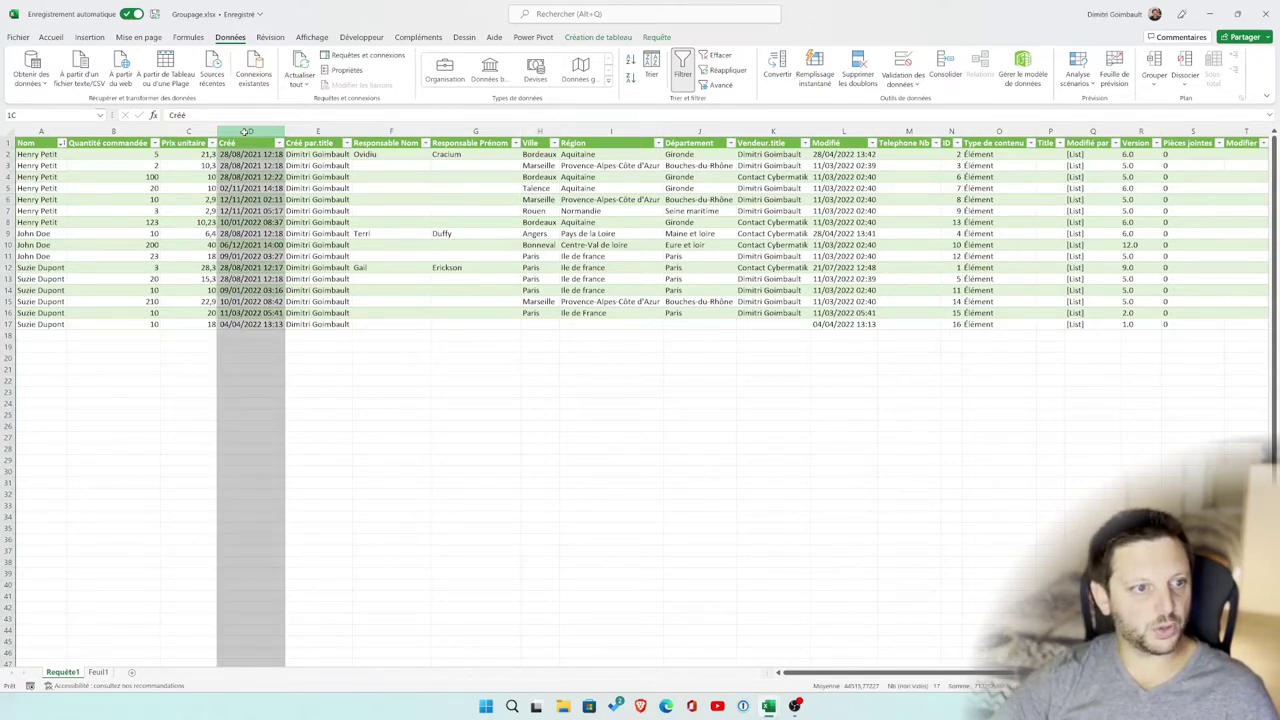
mouse_move(244, 131)
mouse_down()
mouse_move(842, 128)
mouse_move(801, 124)
mouse_up()
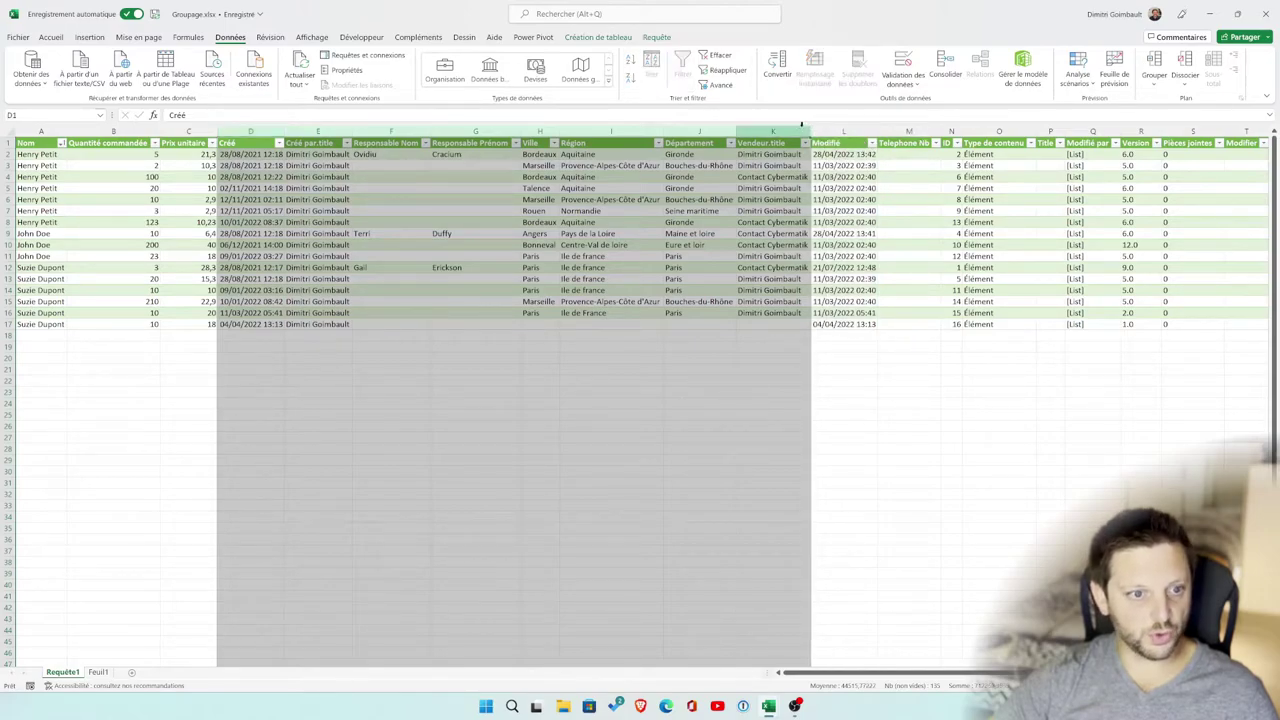
click(1154, 66)
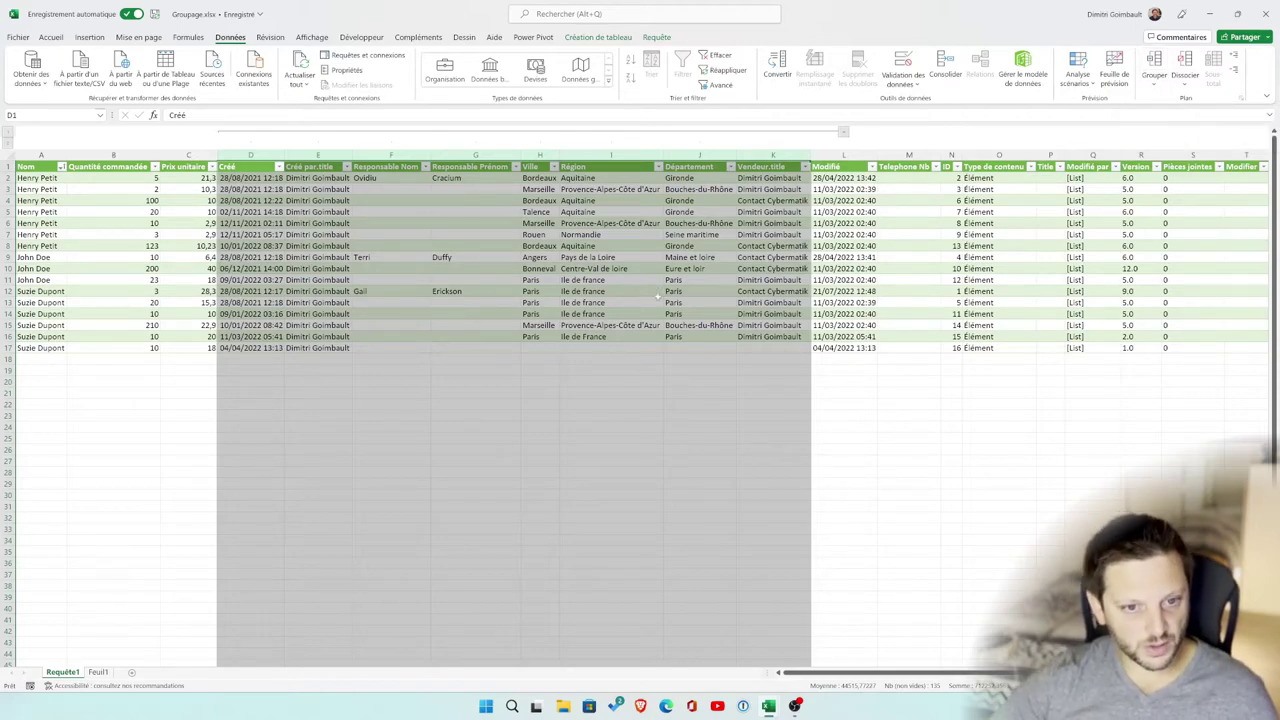
click(630, 381)
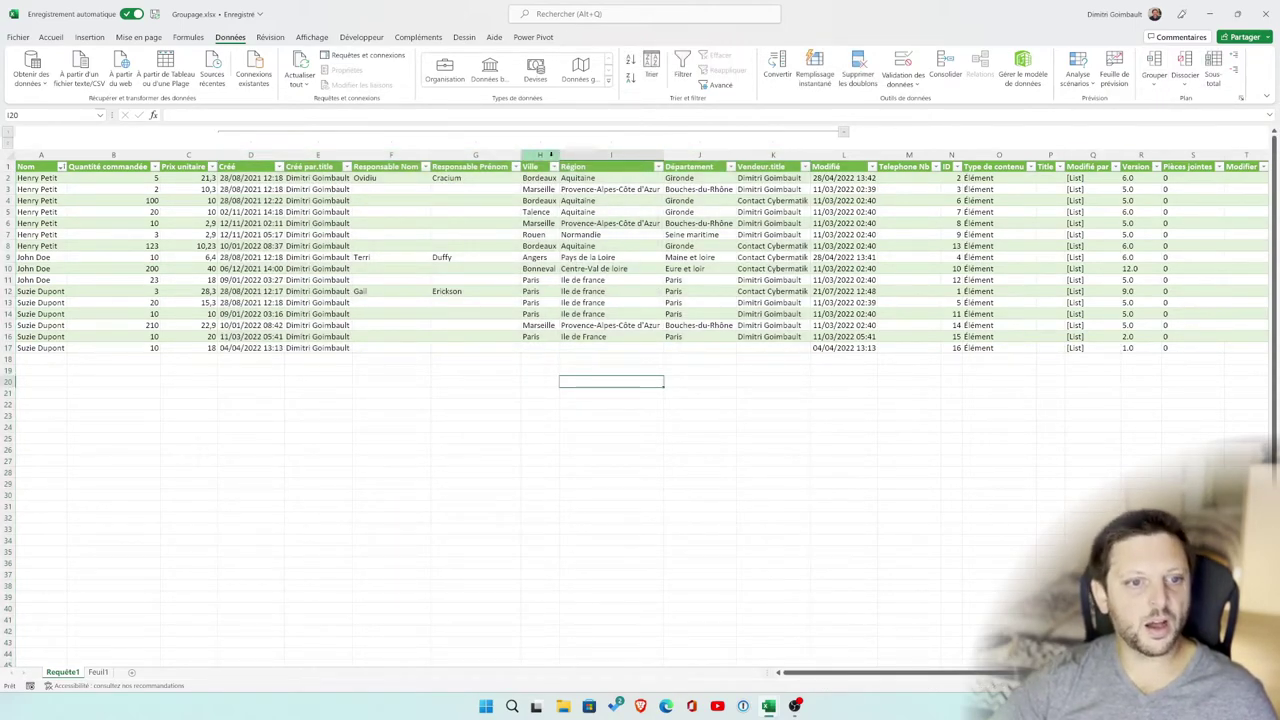
drag(540, 155, 834, 156)
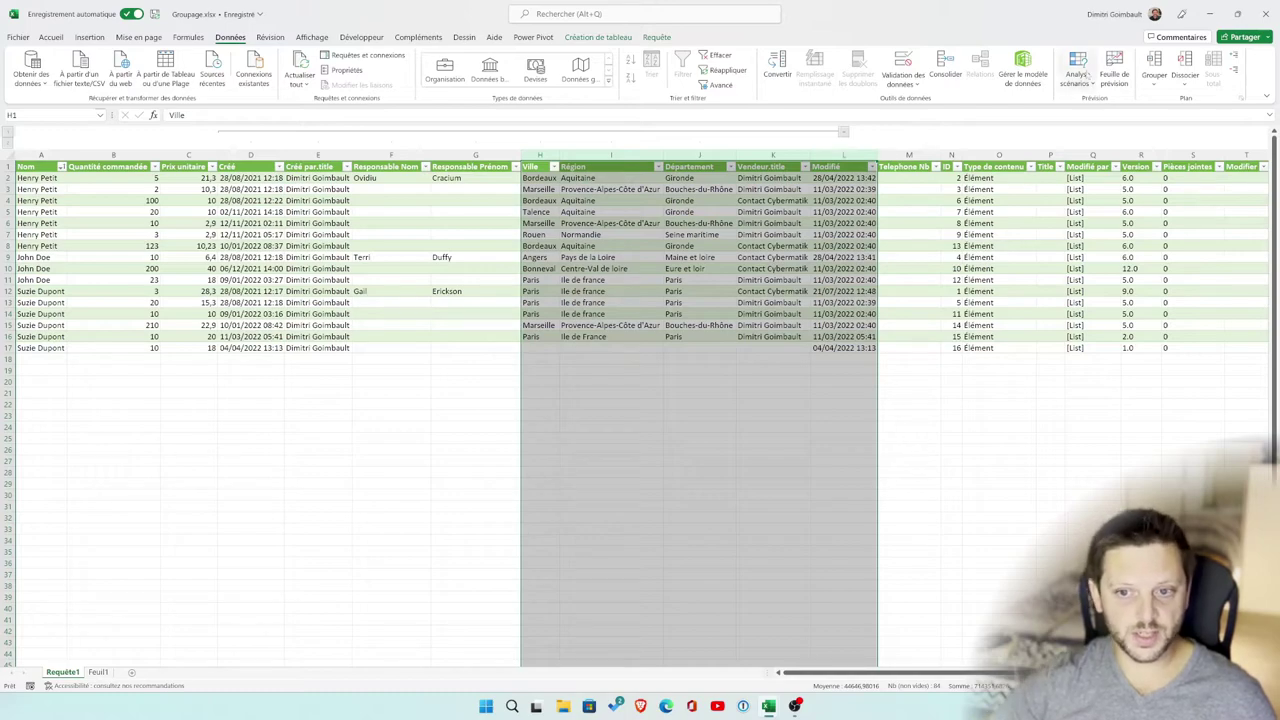
click(1154, 68)
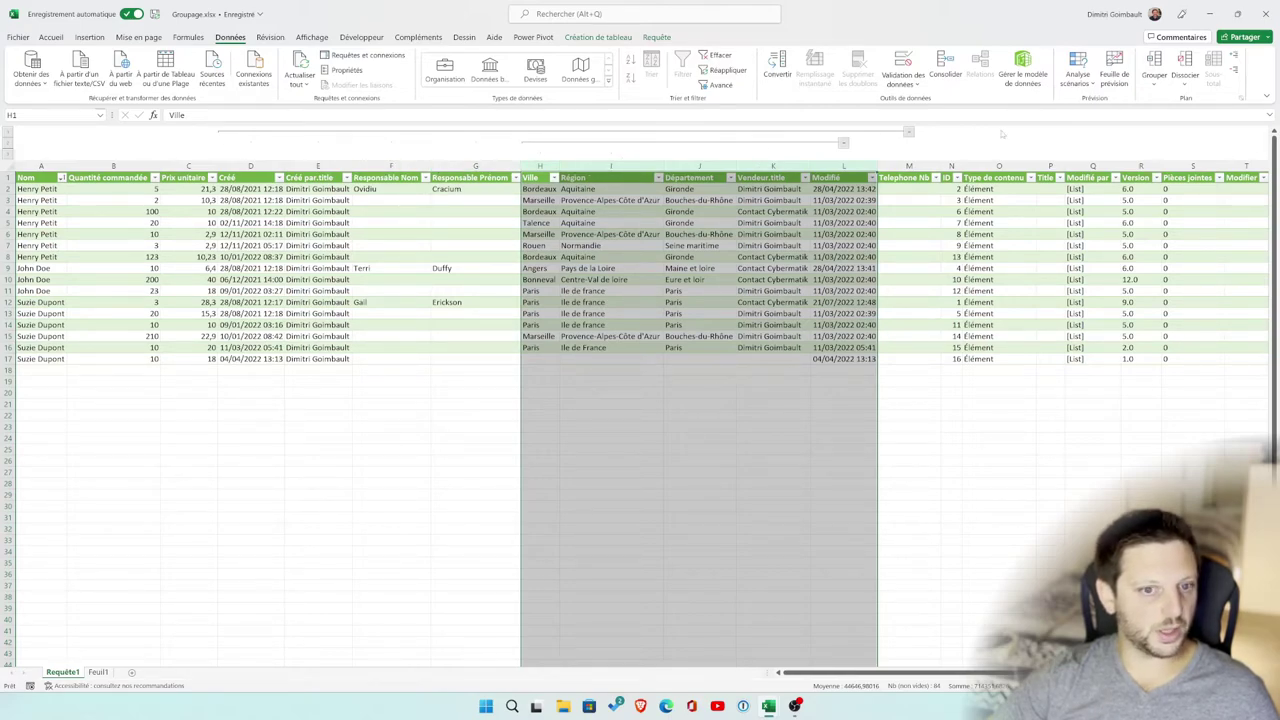
click(843, 145)
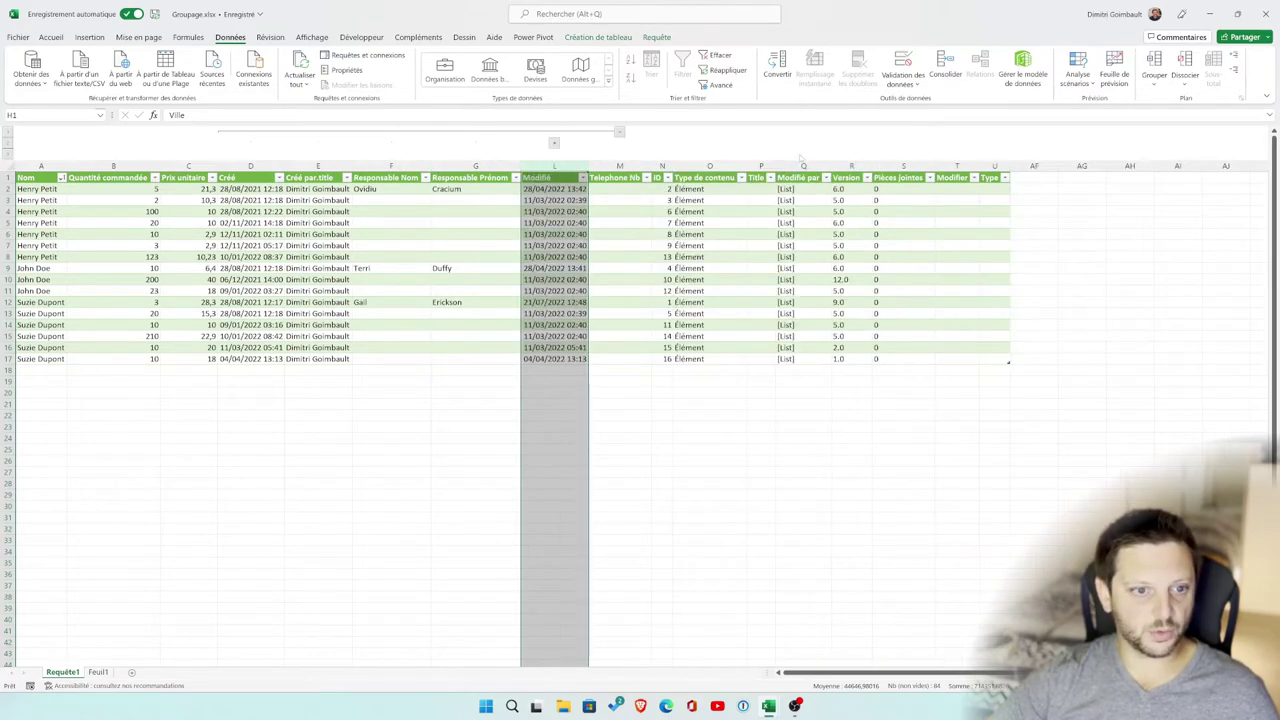
click(620, 132)
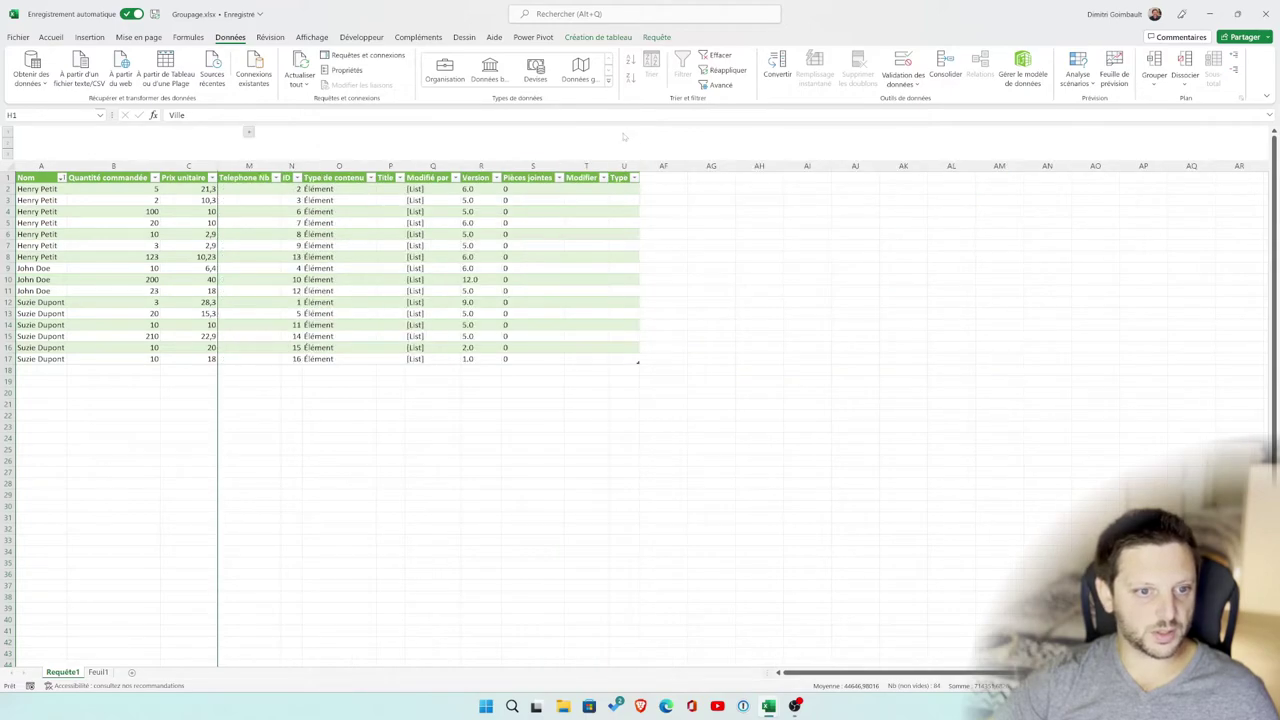
click(249, 133)
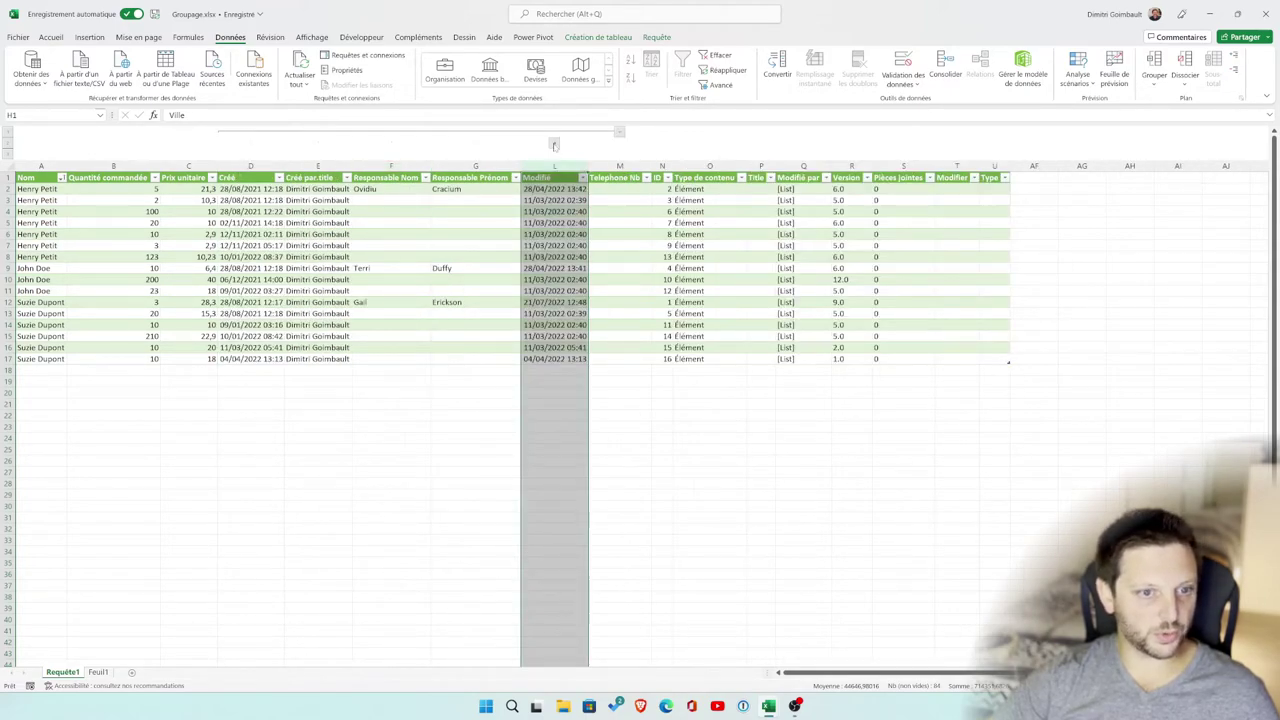
click(557, 148)
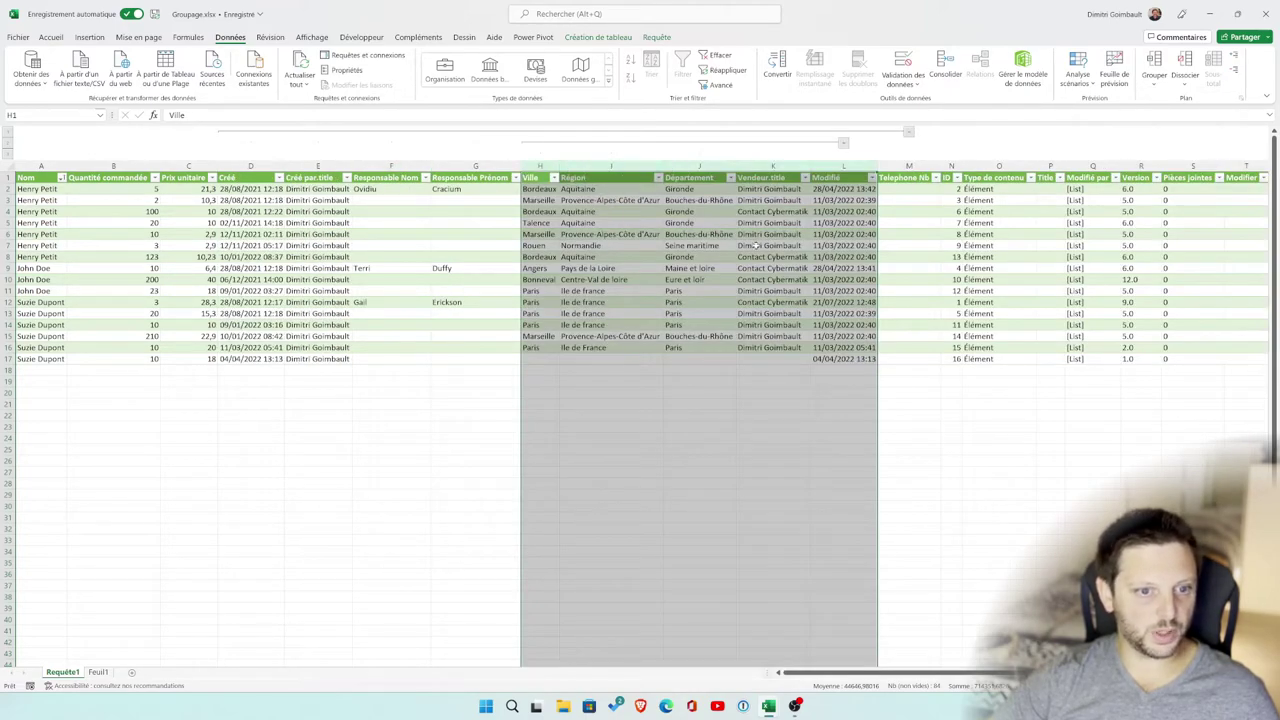
click(679, 326)
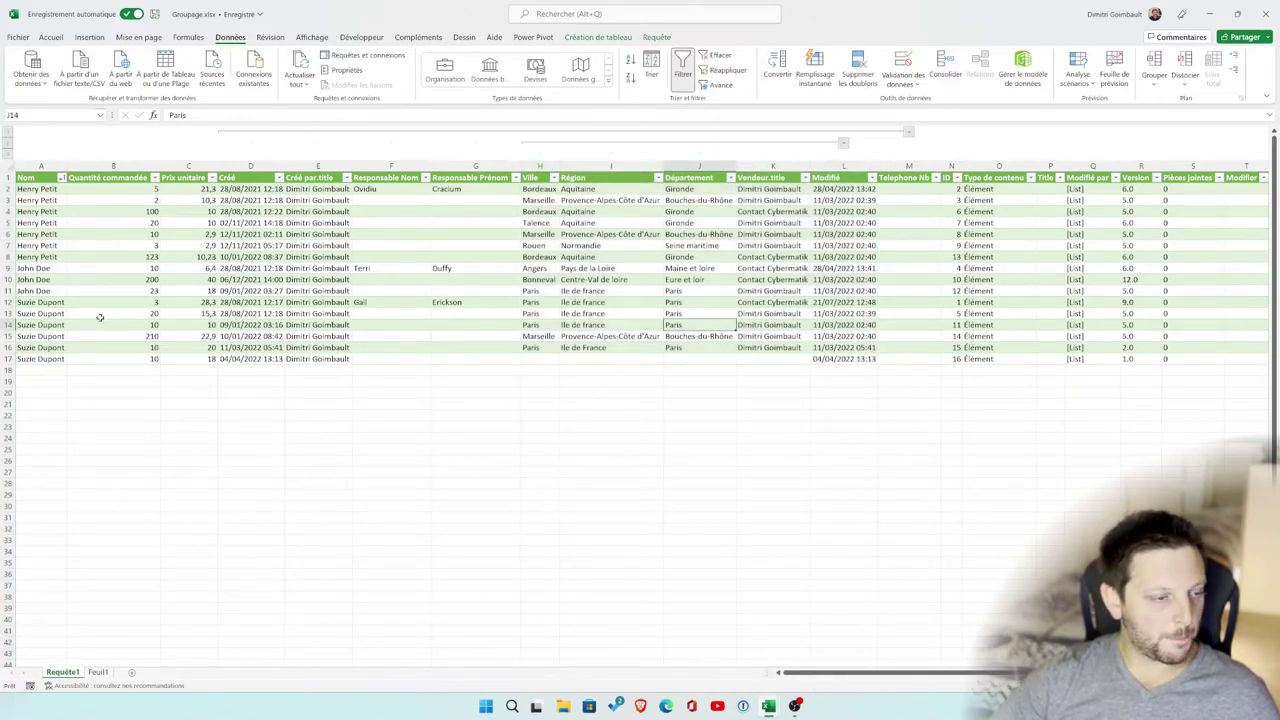
Group rows 2–8, undoing an accidental row-height change
mouse_move(8, 358)
mouse_down()
mouse_move(8, 302)
mouse_move(44, 358)
mouse_up()
click(40, 336)
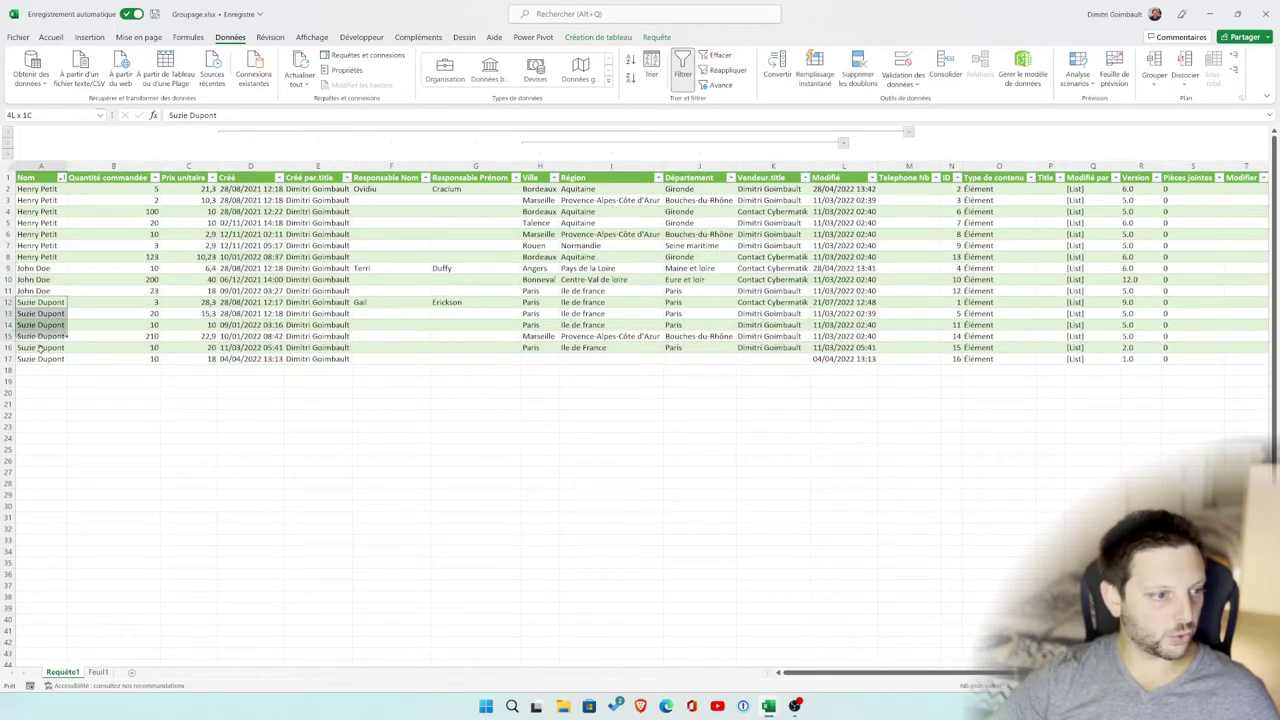
click(40, 268)
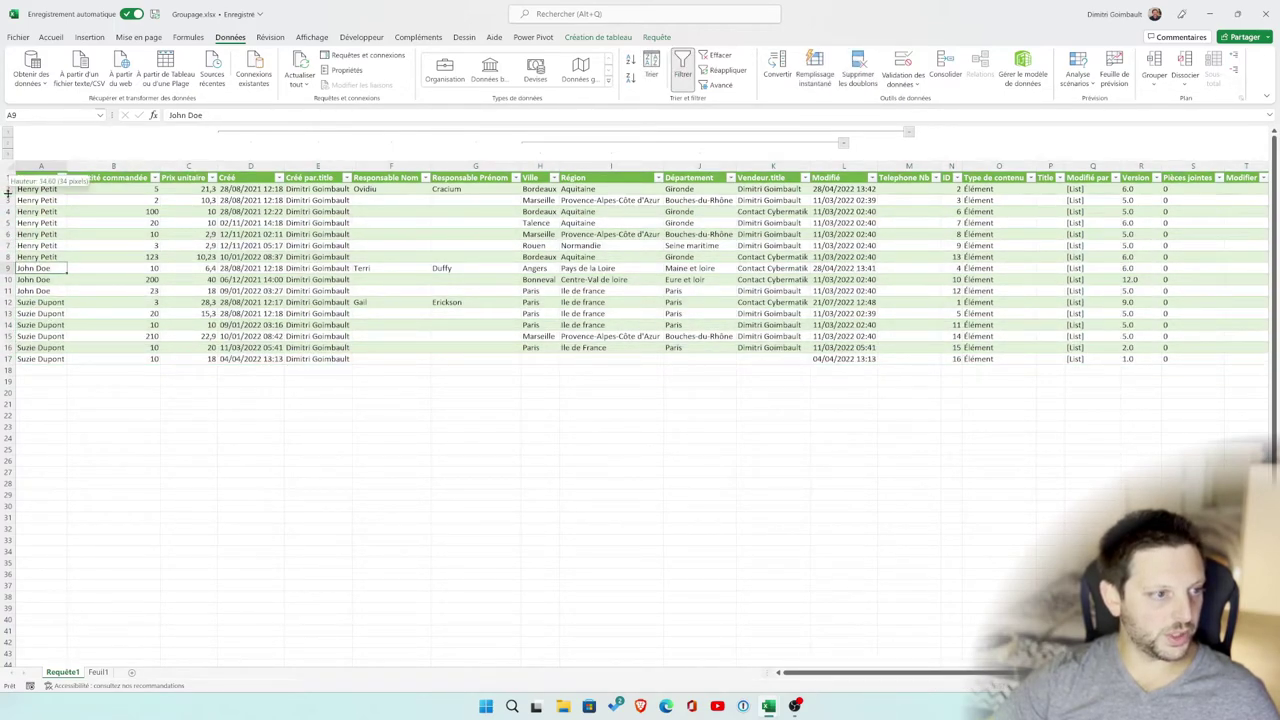
drag(8, 183, 6, 257)
key(ctrl+z)
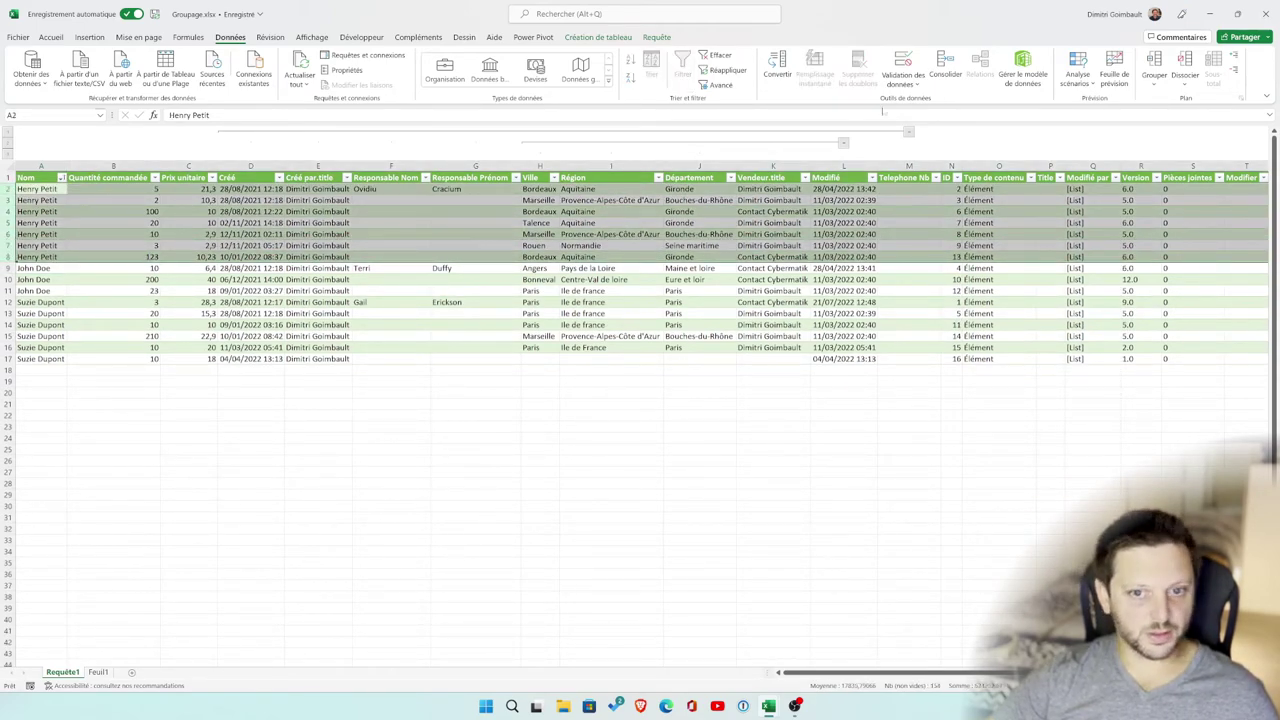
click(1152, 66)
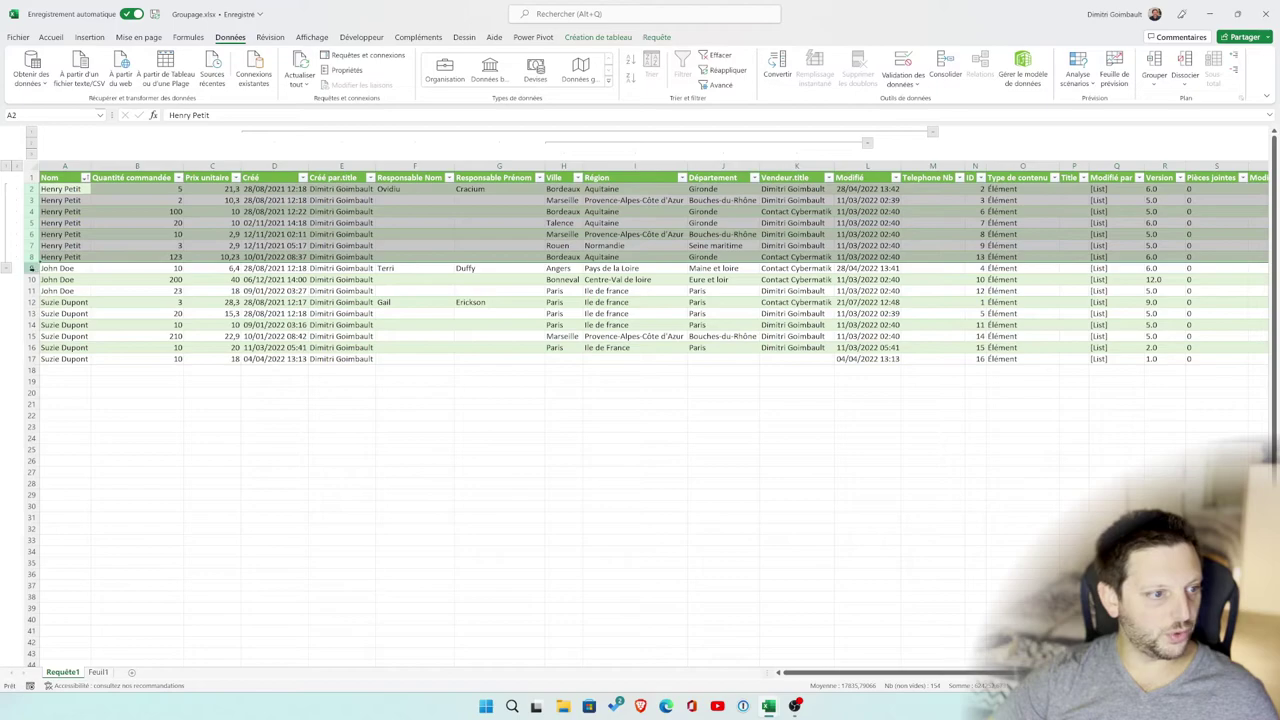
Group rows 12–17, then group rows 9–17 under one outer outline
drag(31, 268, 31, 291)
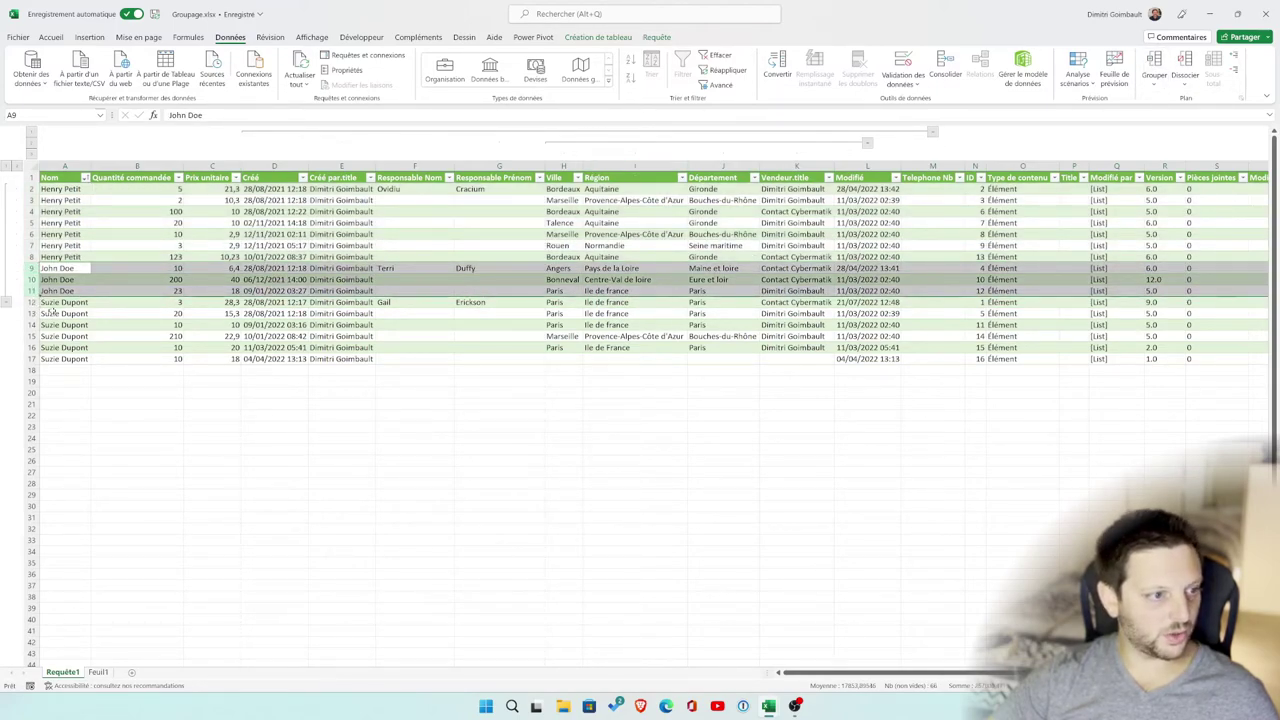
drag(31, 302, 43, 362)
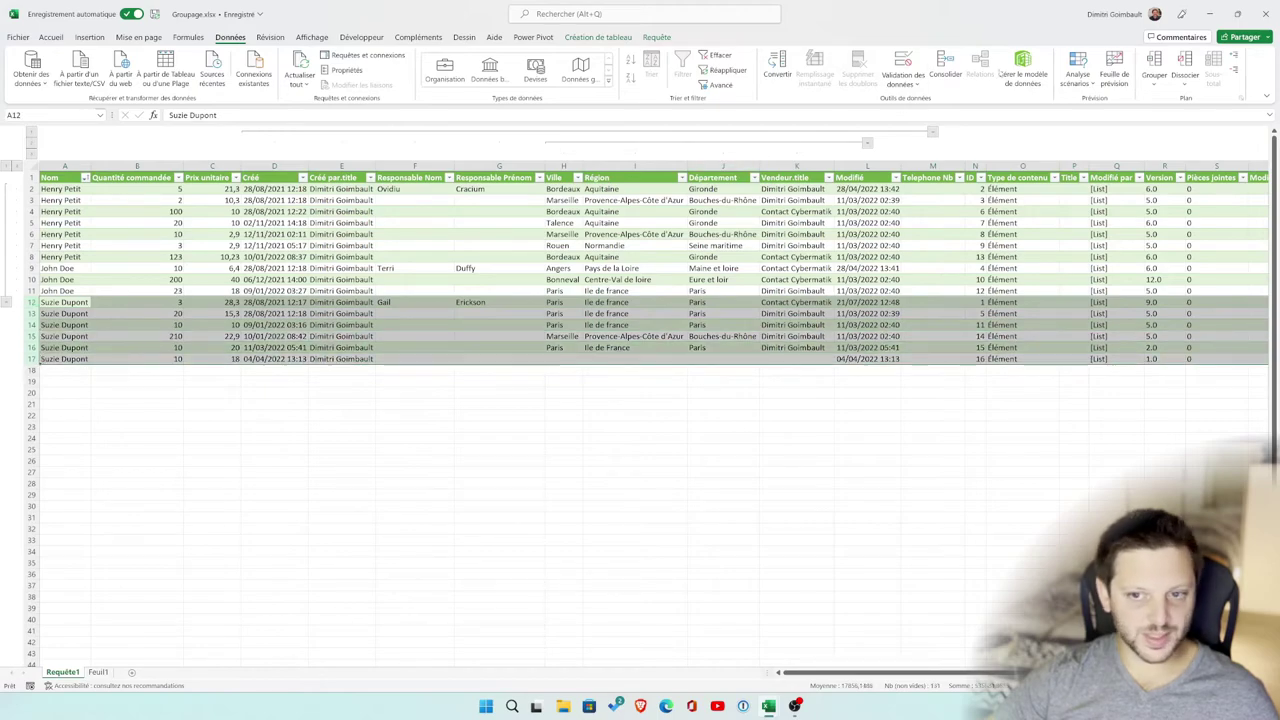
click(1152, 66)
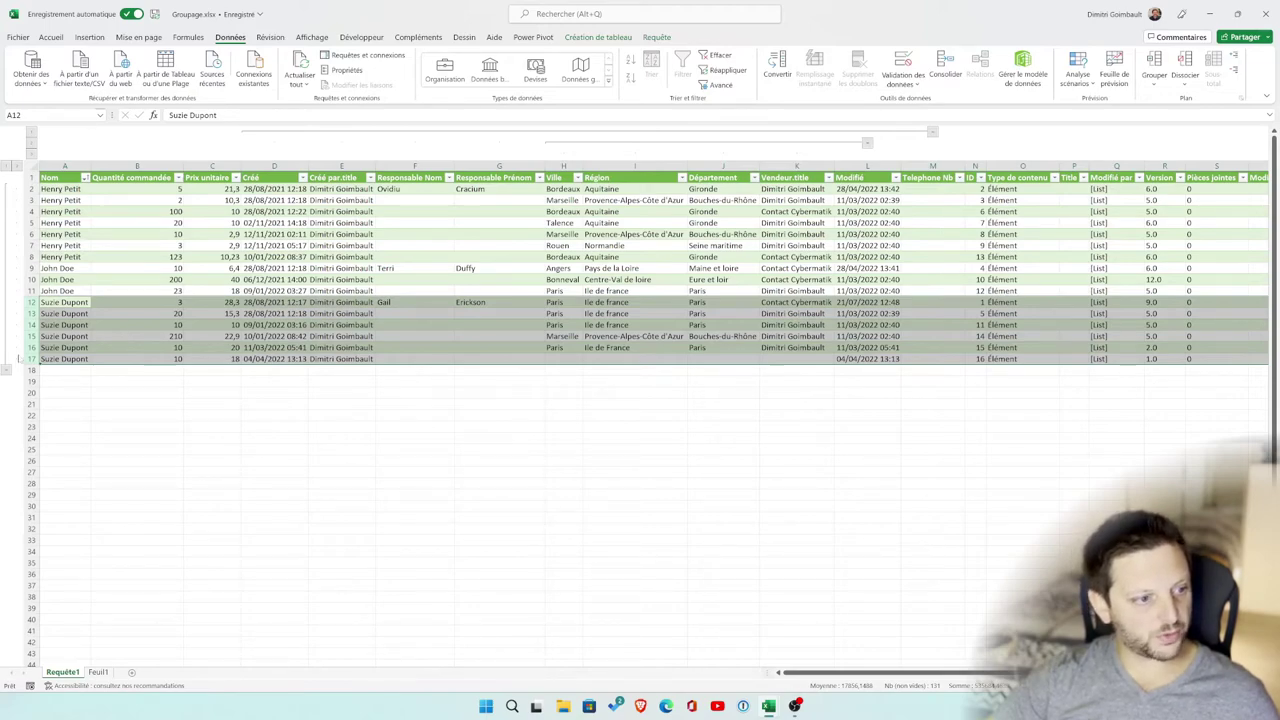
drag(31, 268, 31, 358)
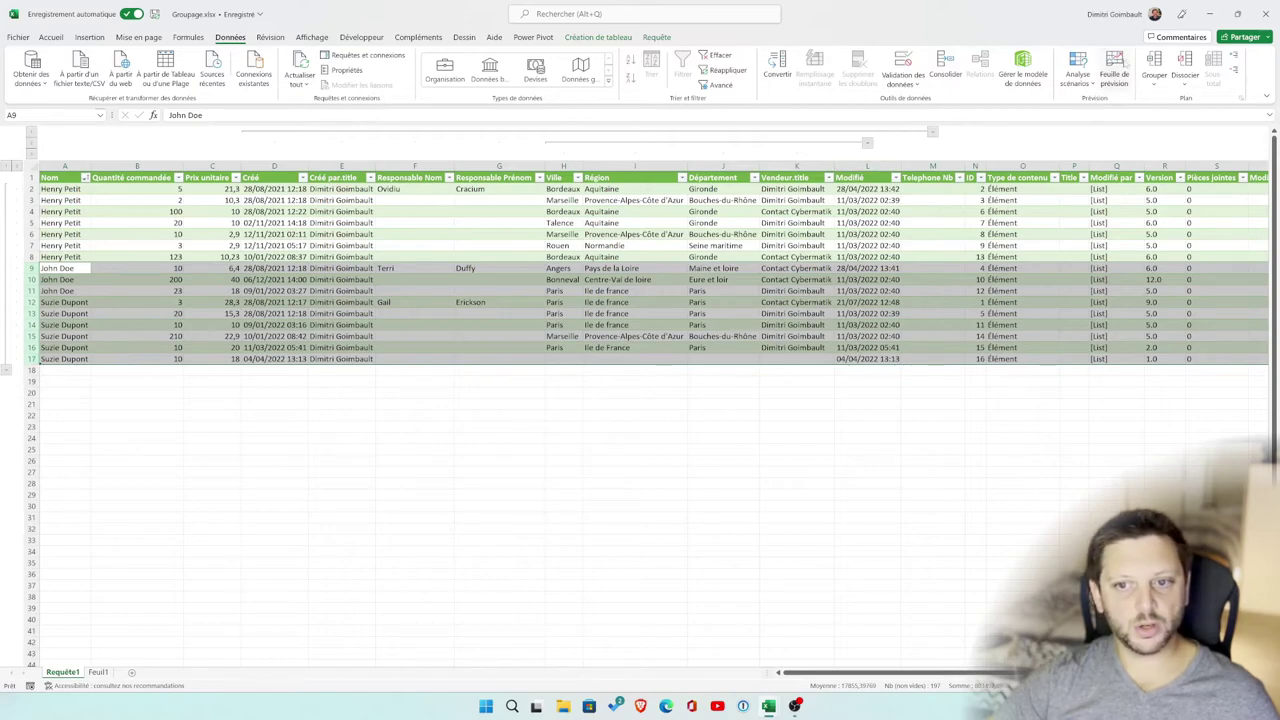
click(1154, 74)
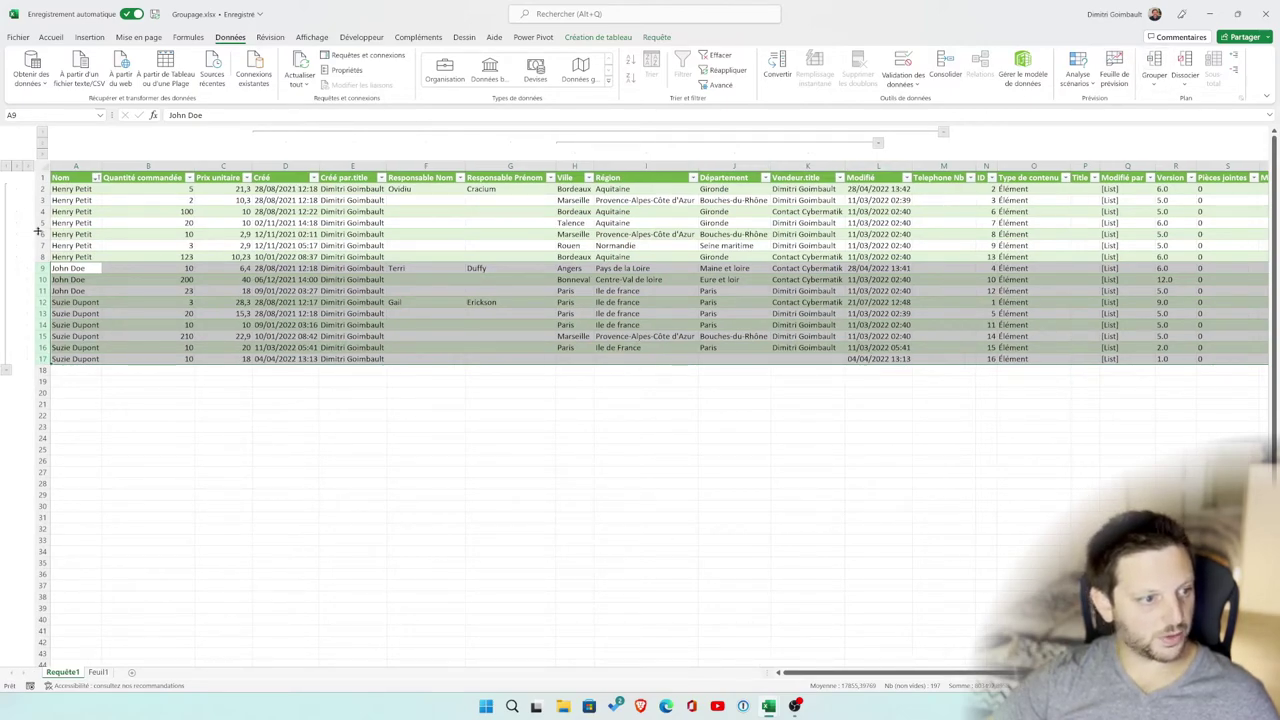
Test the row outline buttons, then nest rows 2–8 a level deeper with Shift+Alt+Right
click(16, 172)
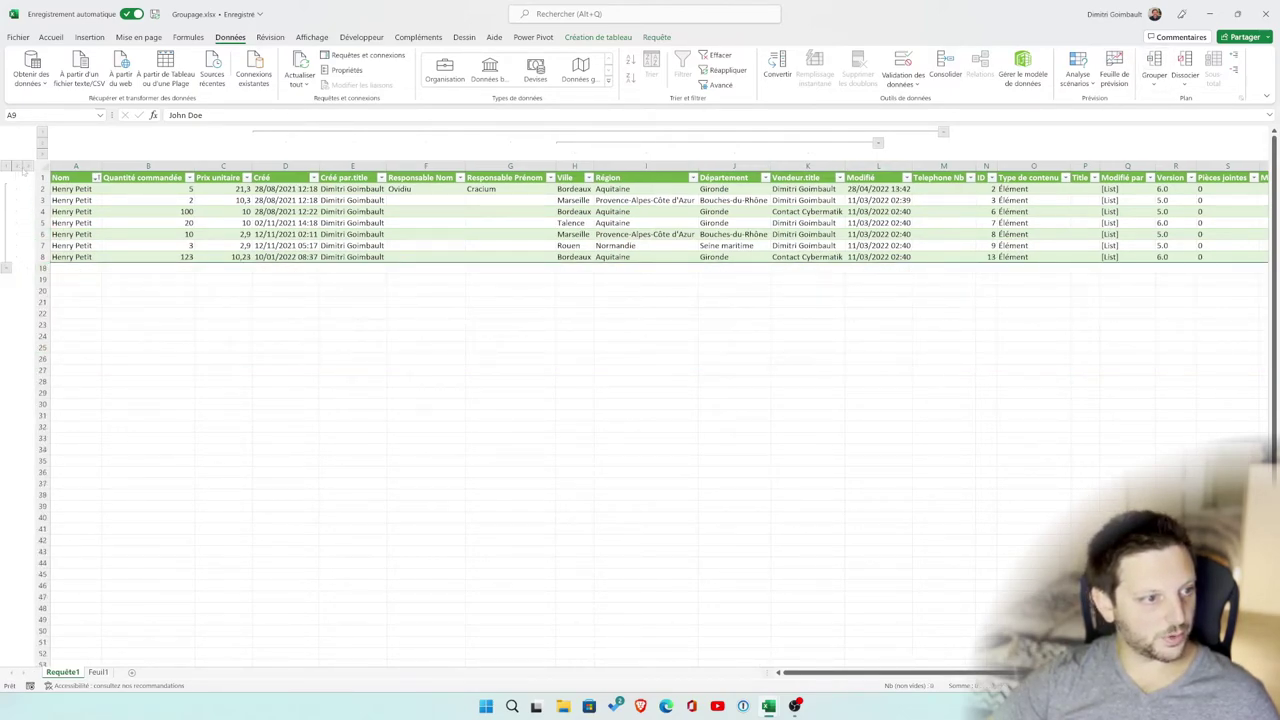
click(8, 170)
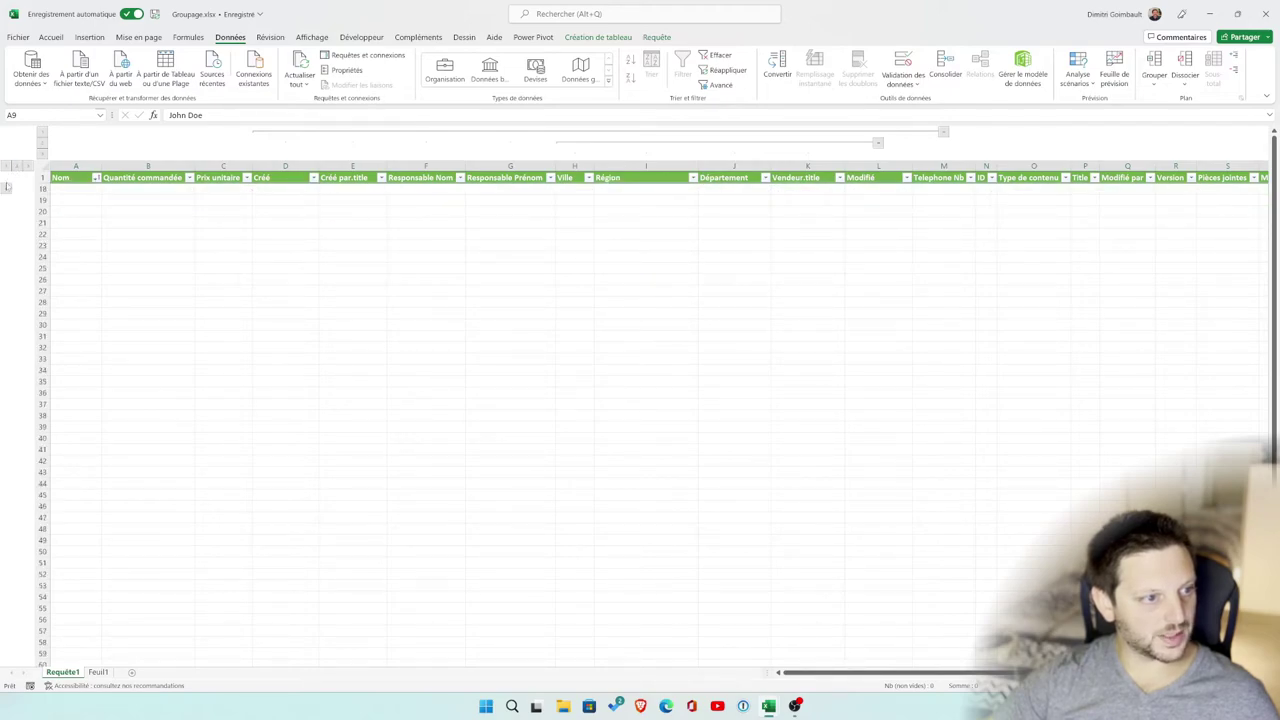
click(7, 186)
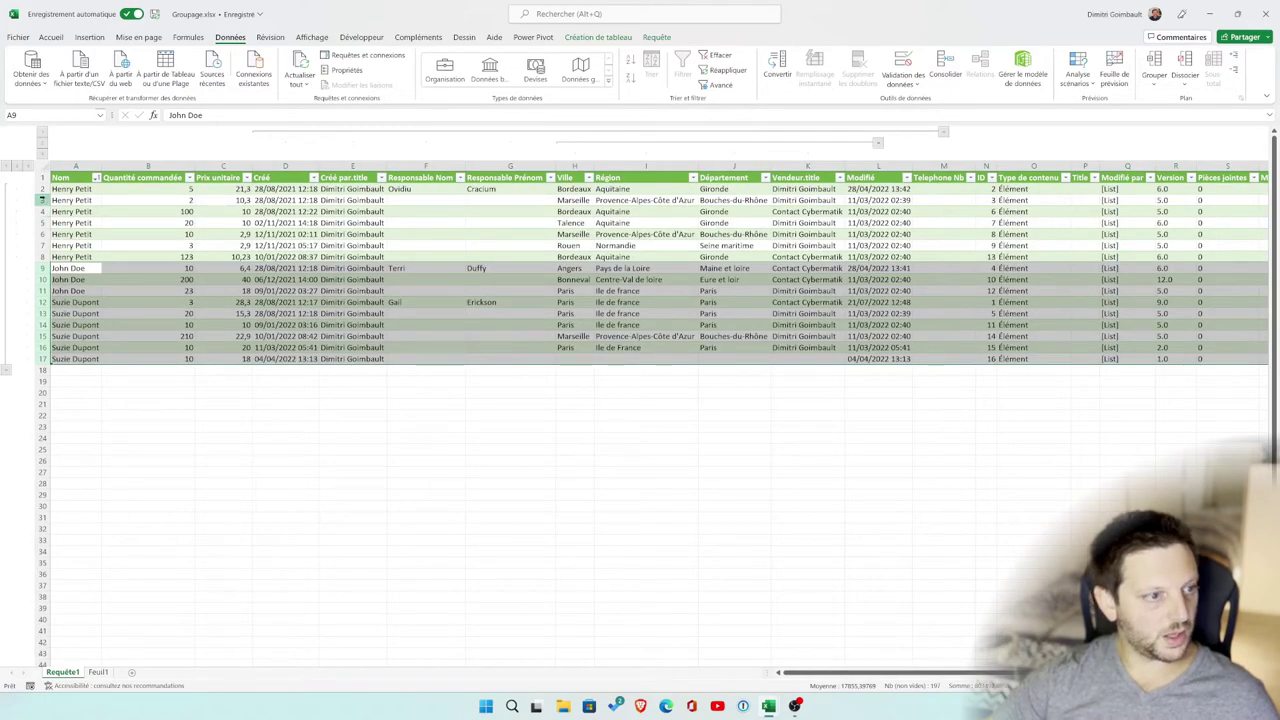
drag(40, 188, 40, 256)
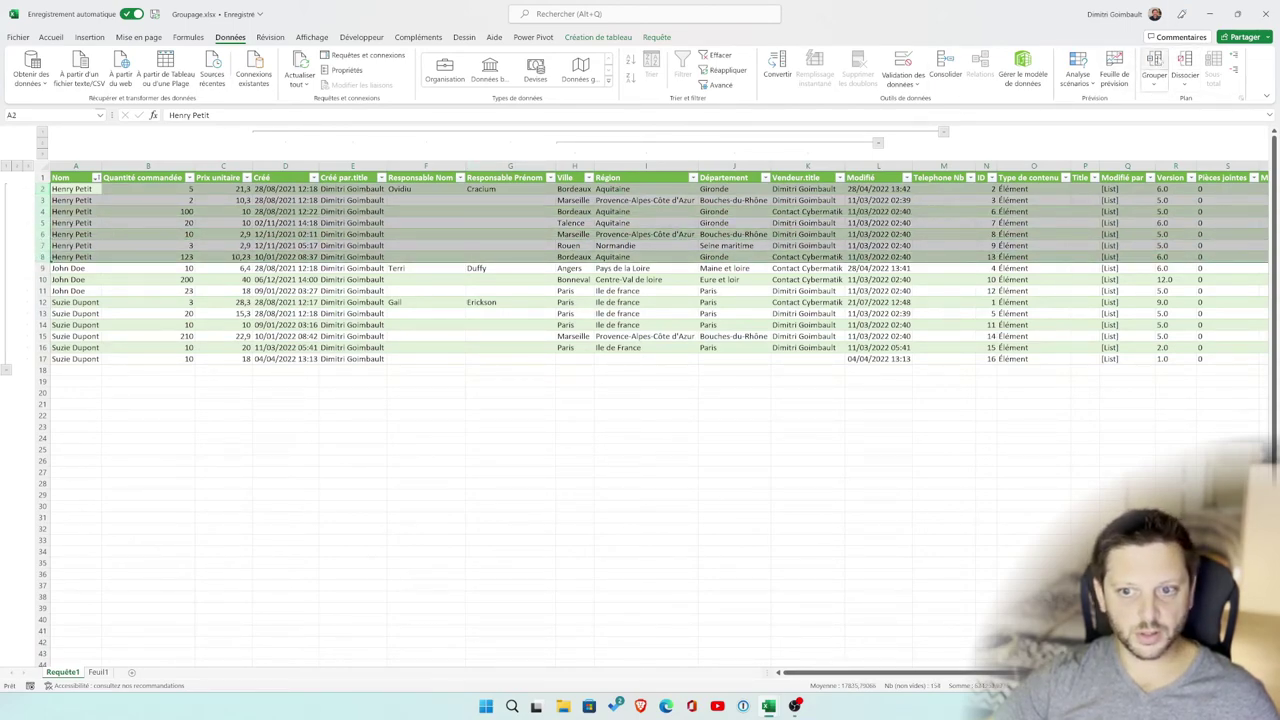
key(shift+alt+Right)
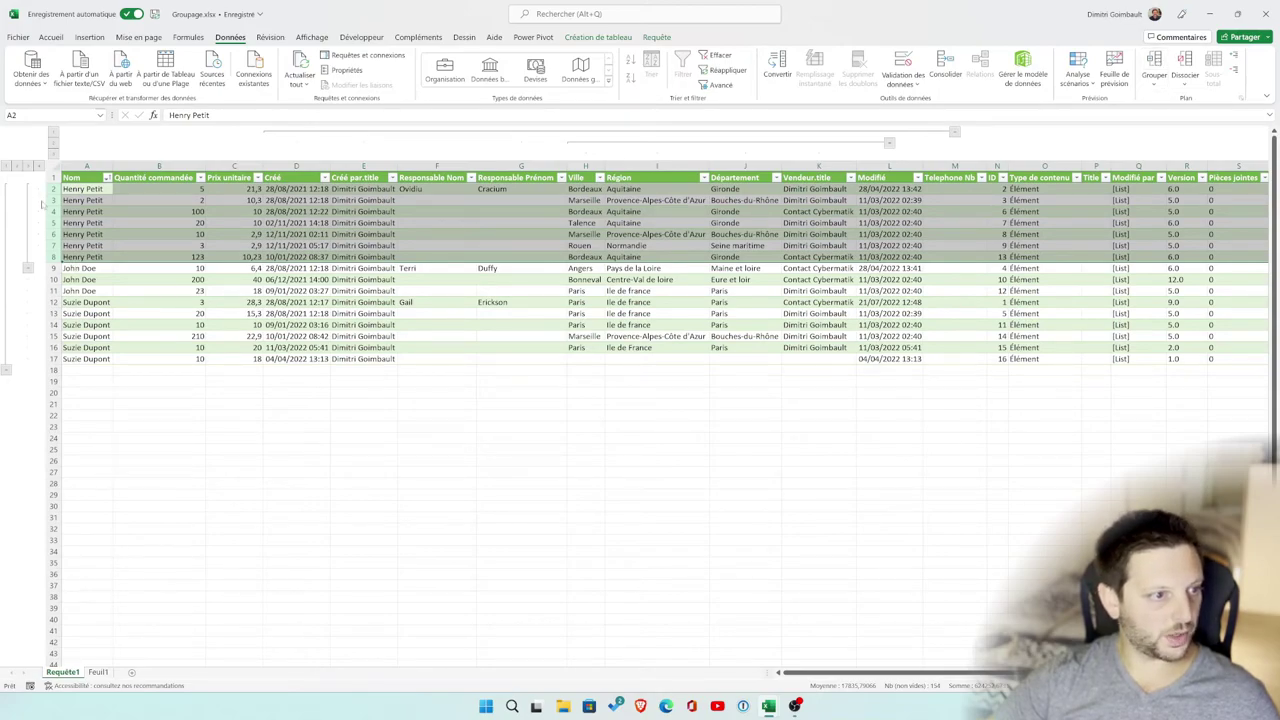
Toggle the outline levels, ending with rows 2–8 collapsed and rows 9–17 expanded
click(5, 370)
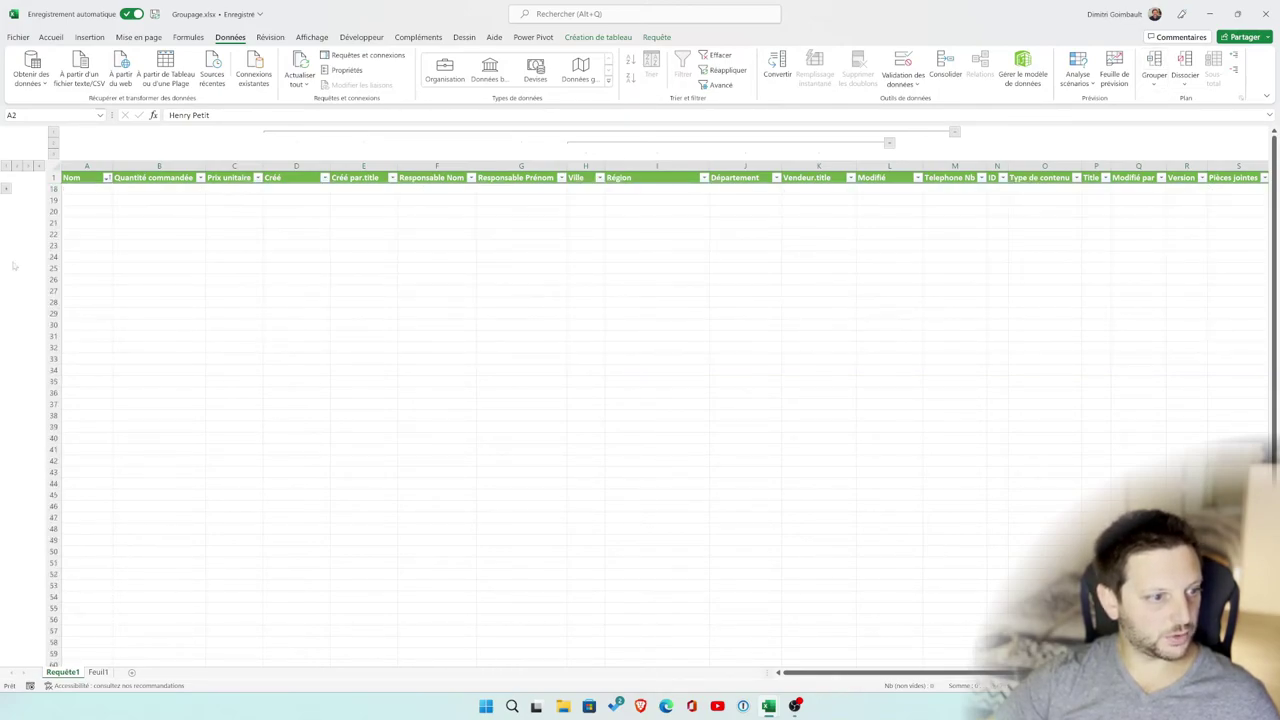
click(6, 190)
click(7, 166)
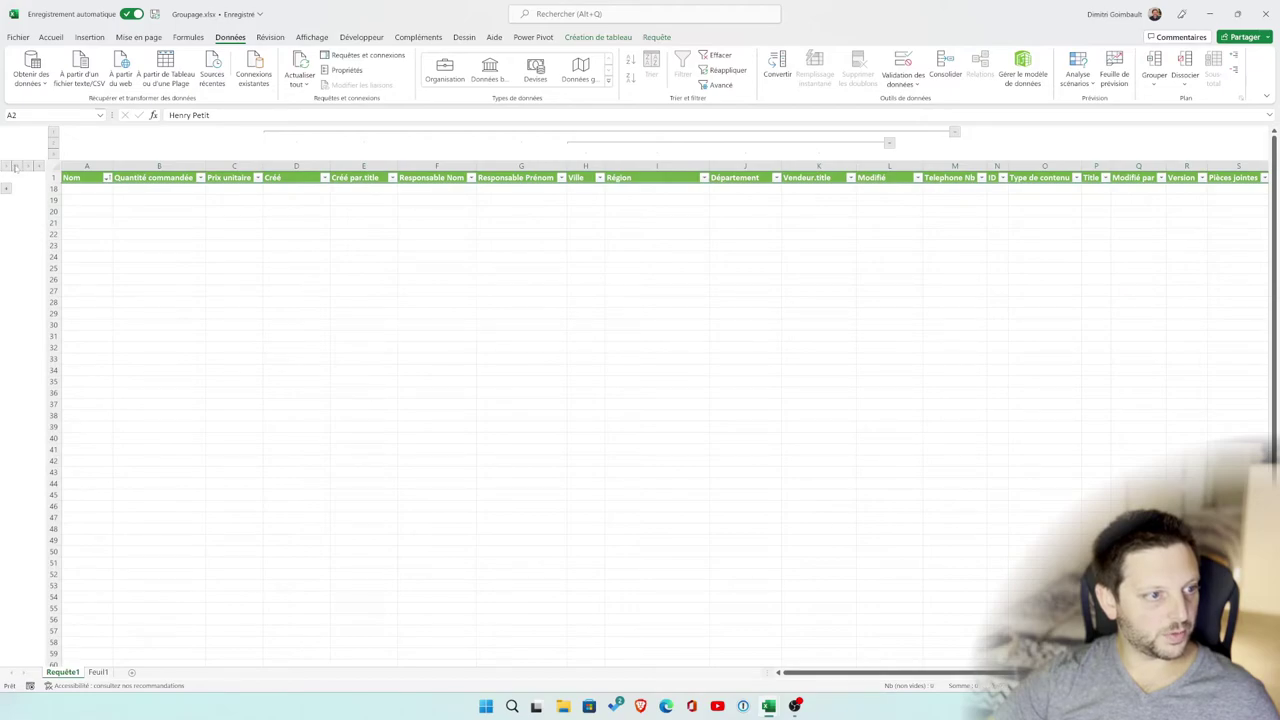
click(29, 166)
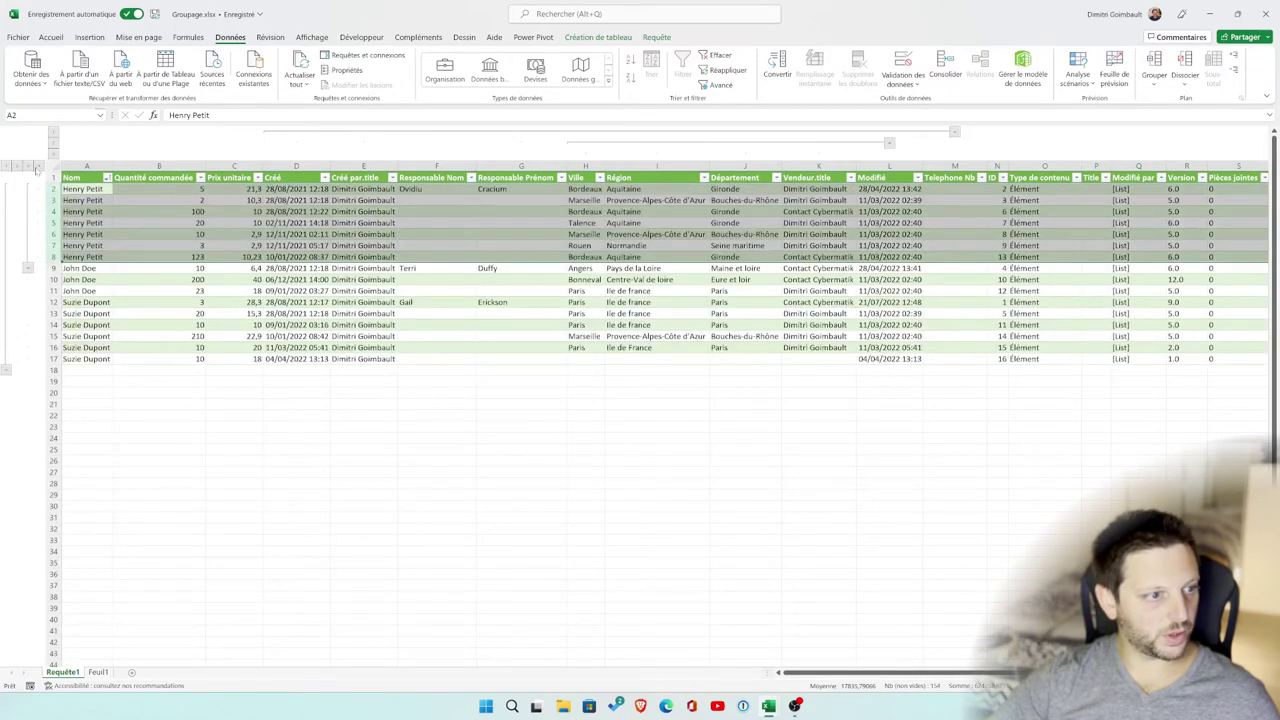
click(28, 168)
click(18, 167)
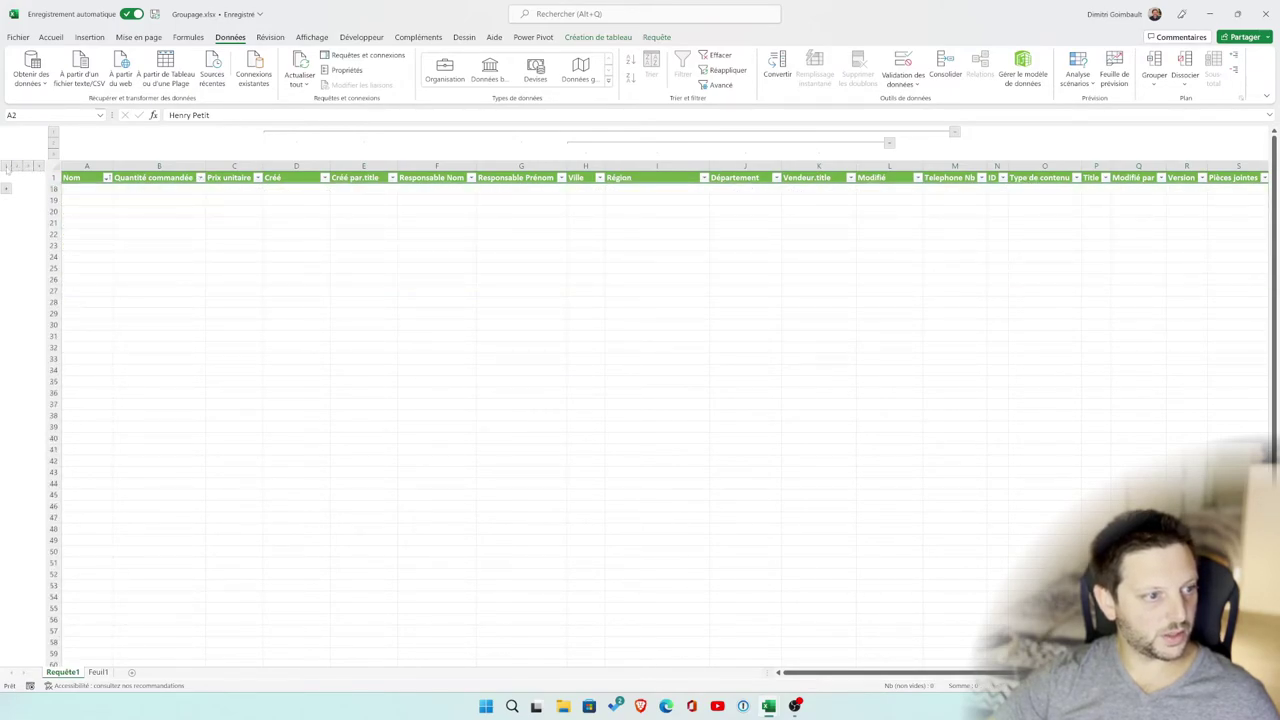
click(7, 189)
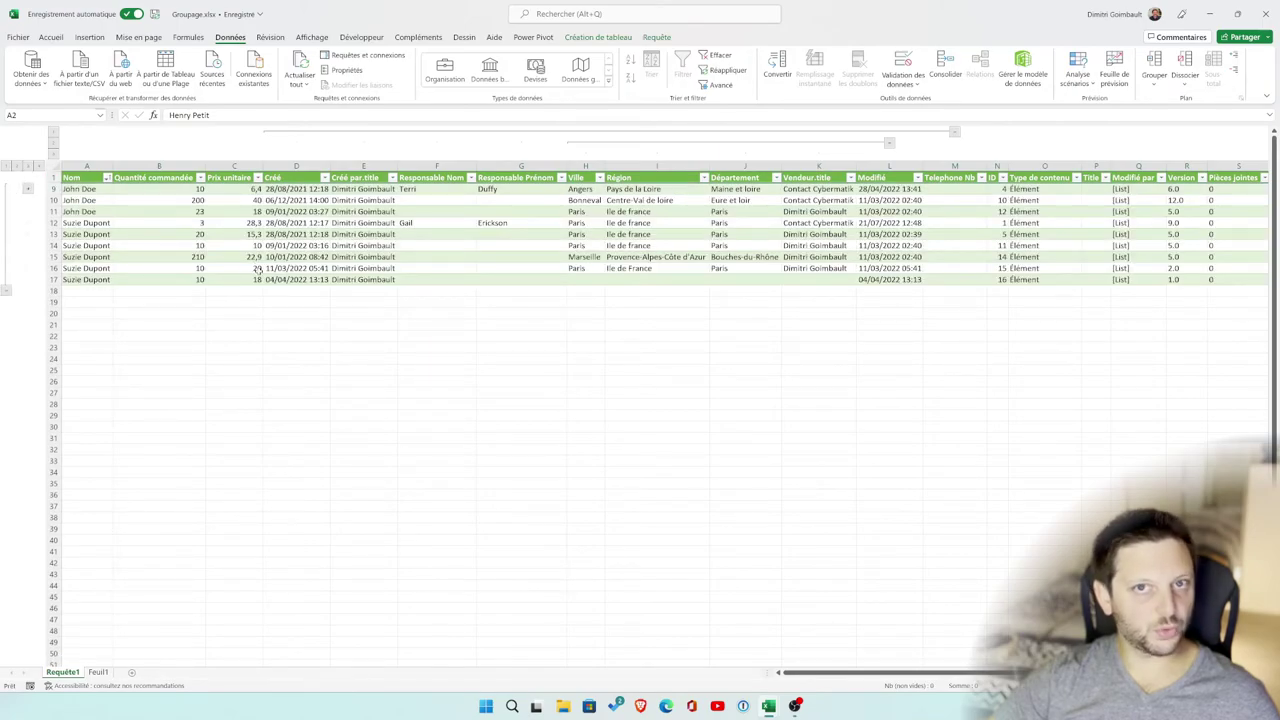